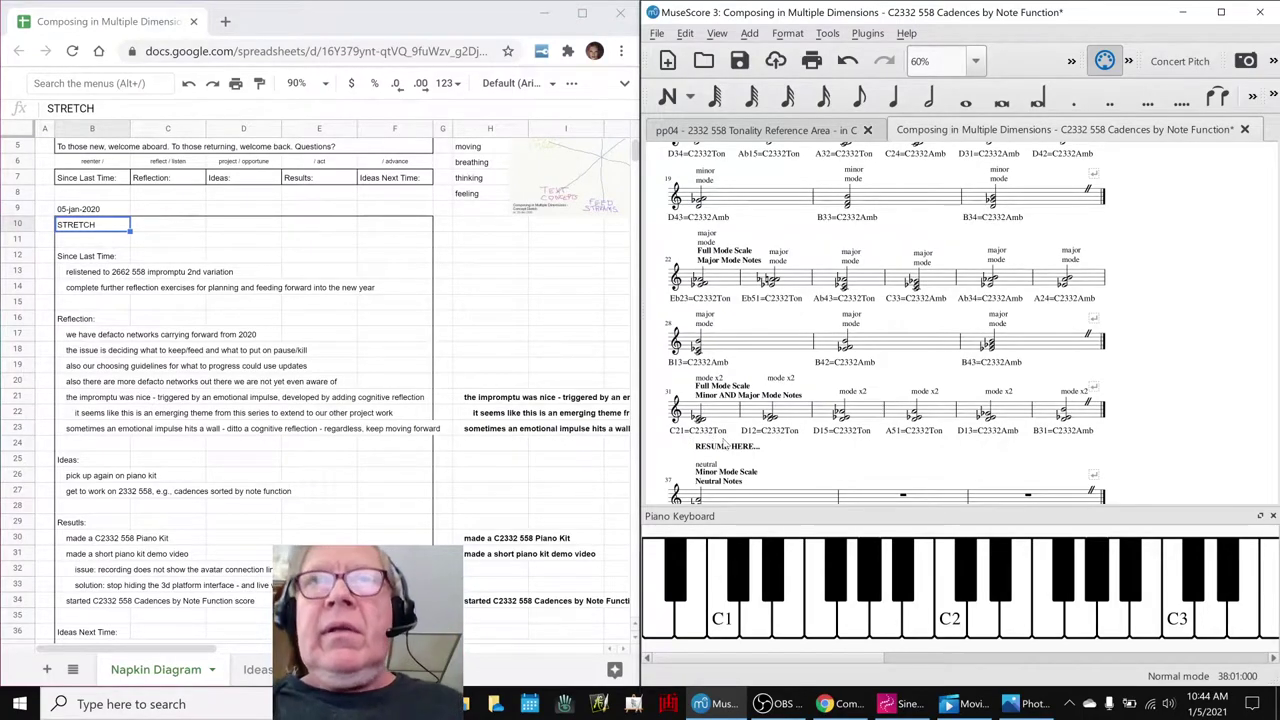
Play the passage starting at chord C21, then stop playback.
{"action": "left_click", "coordinate": [714, 418]}
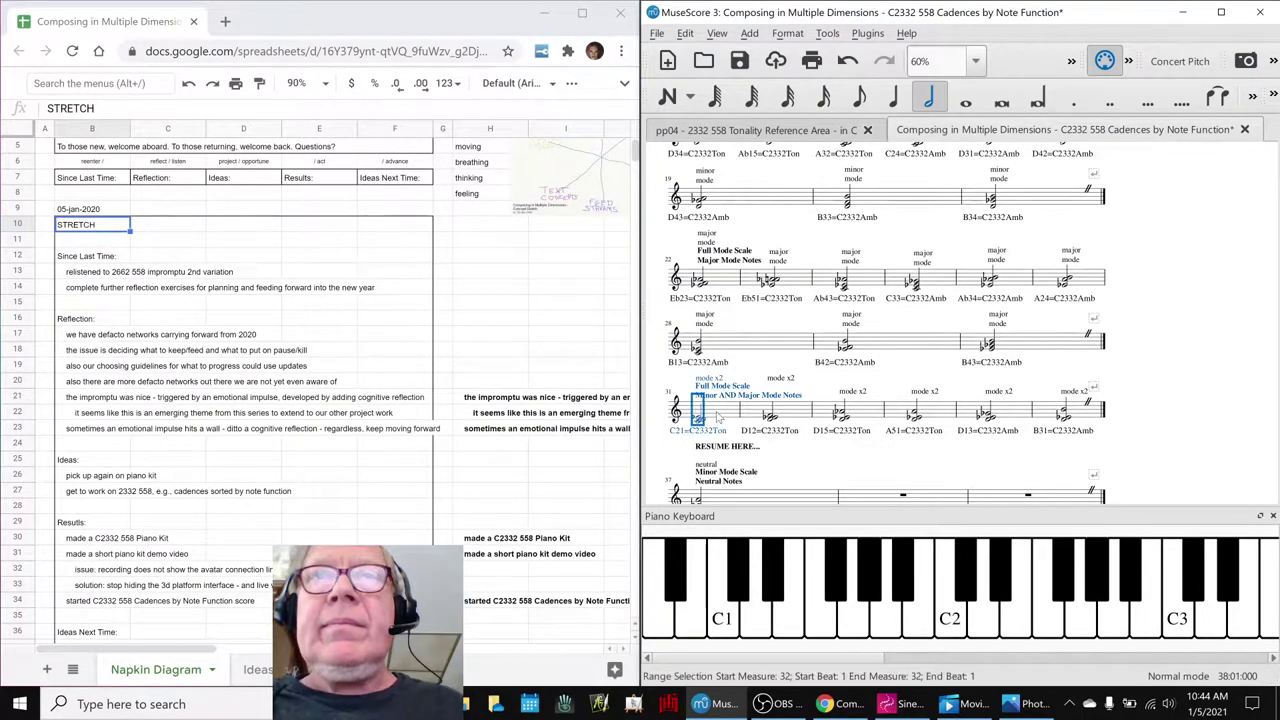
{"action": "key", "text": "space"}
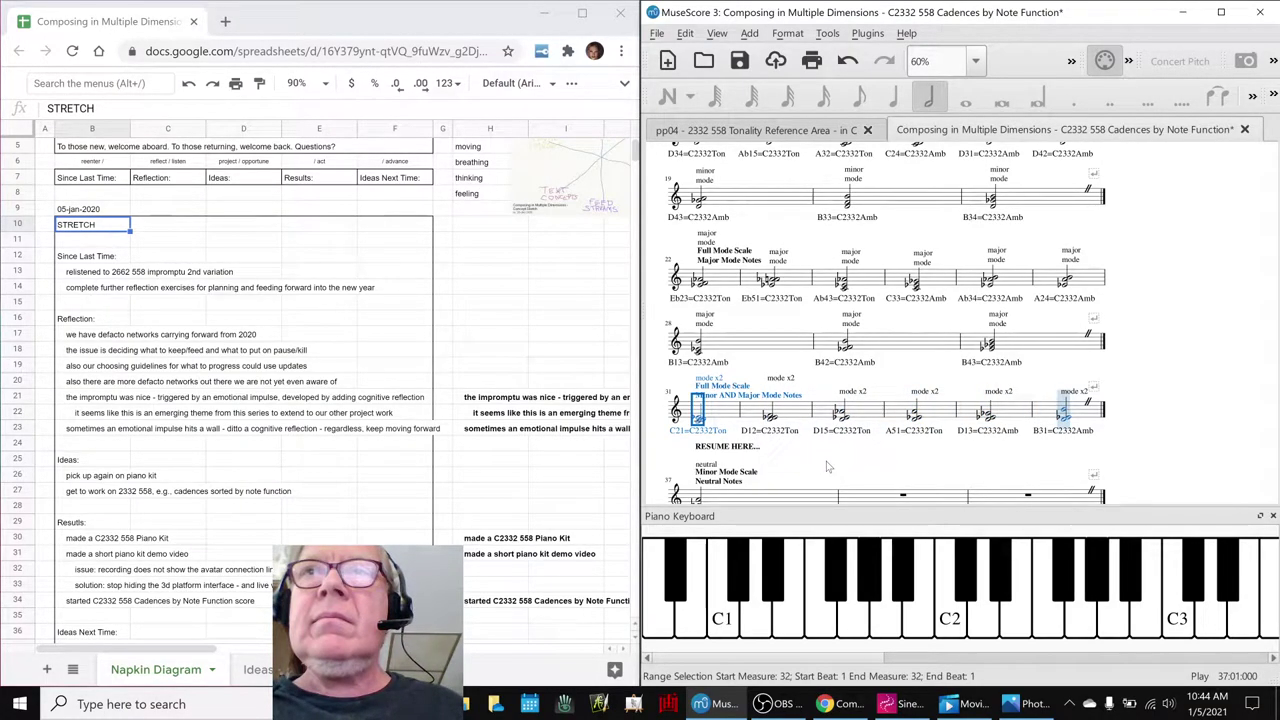
{"action": "key", "text": "space"}
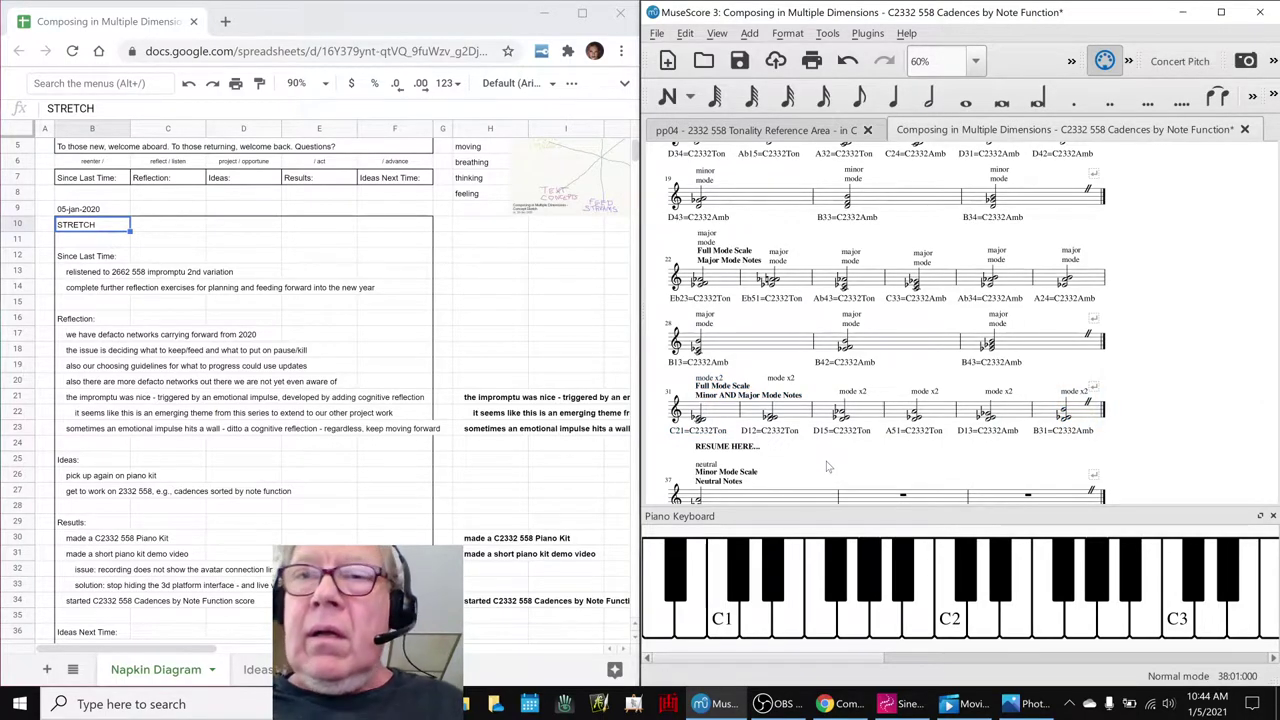
Jump back to the score's opening page and clear the selection.
{"action": "key", "text": "Home"}
{"action": "key", "text": "ctrl+Home"}
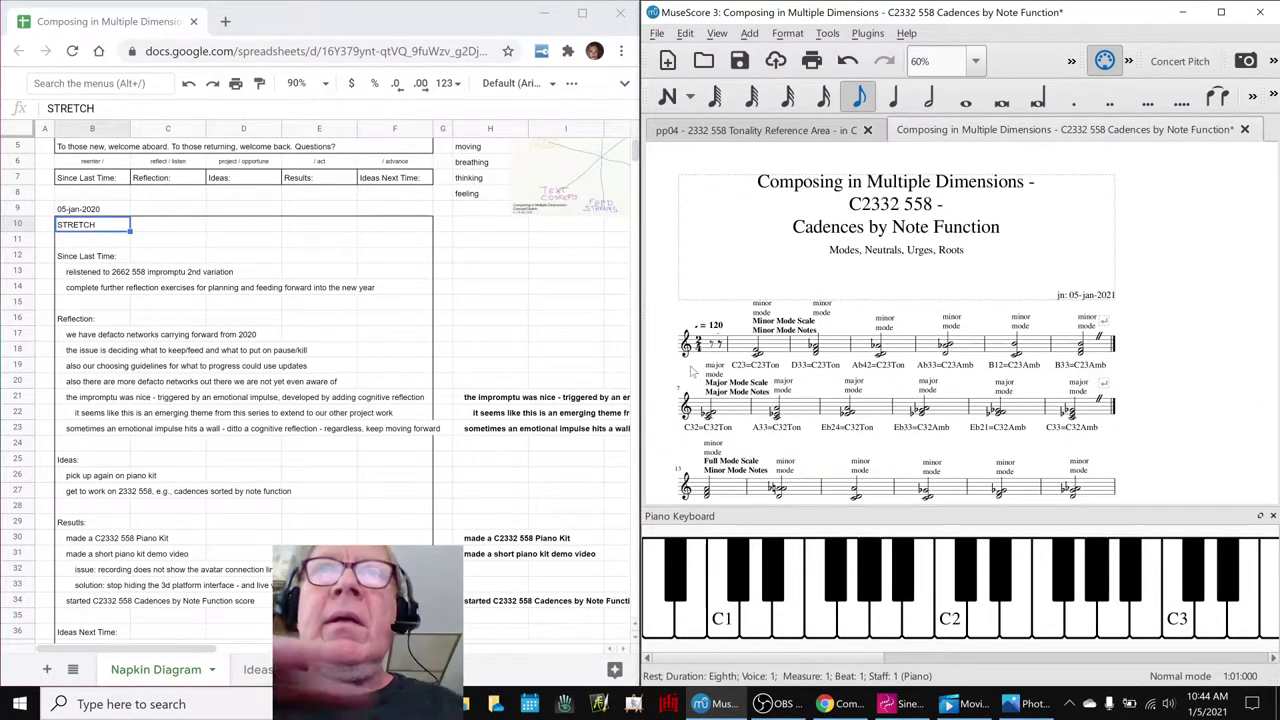
{"action": "key", "text": "Escape"}
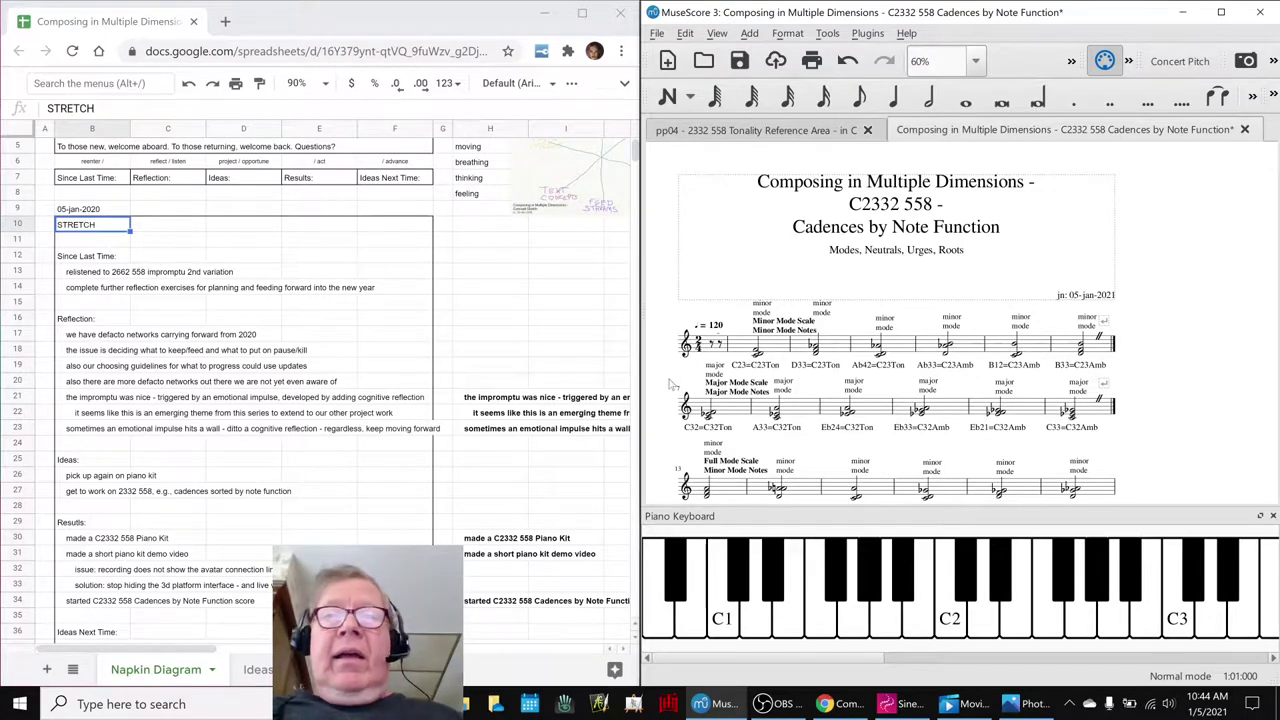
{"action": "mouse_move", "coordinate": [770, 702]}
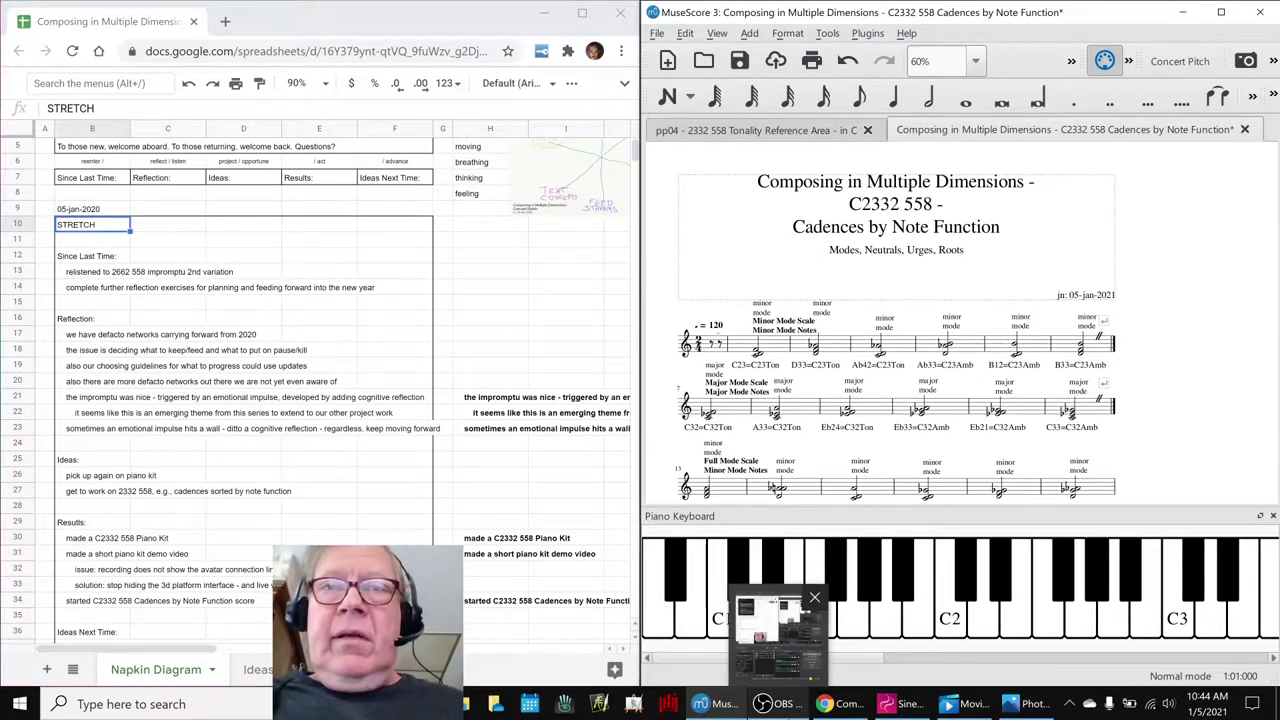
{"action": "left_click", "coordinate": [788, 704]}
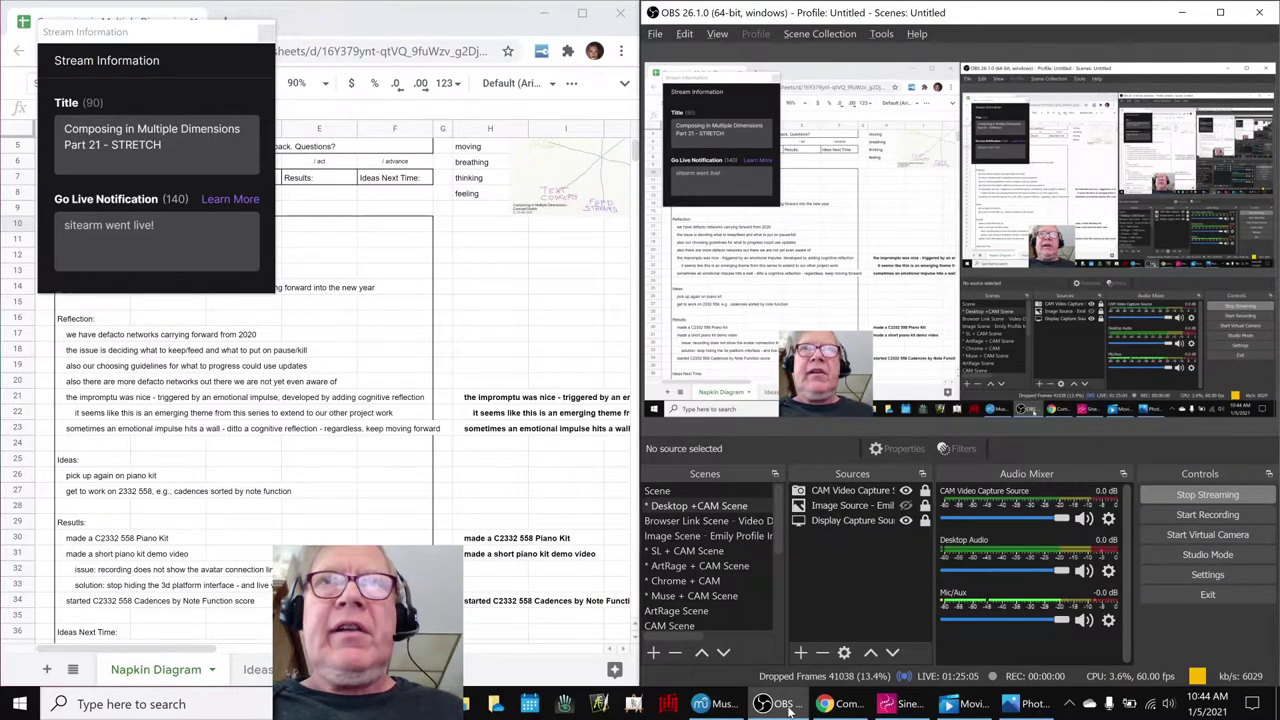
{"action": "left_click", "coordinate": [788, 706]}
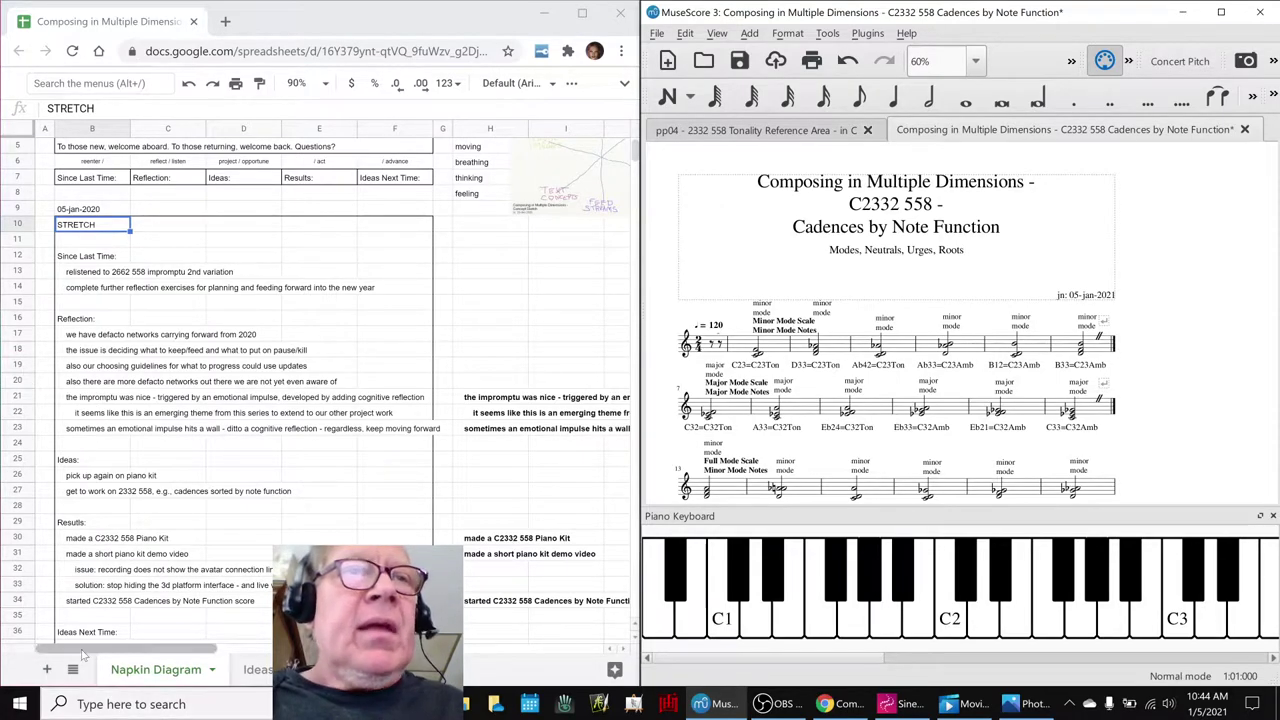
{"action": "left_click_drag", "start_coordinate": [100, 652], "coordinate": [145, 668]}
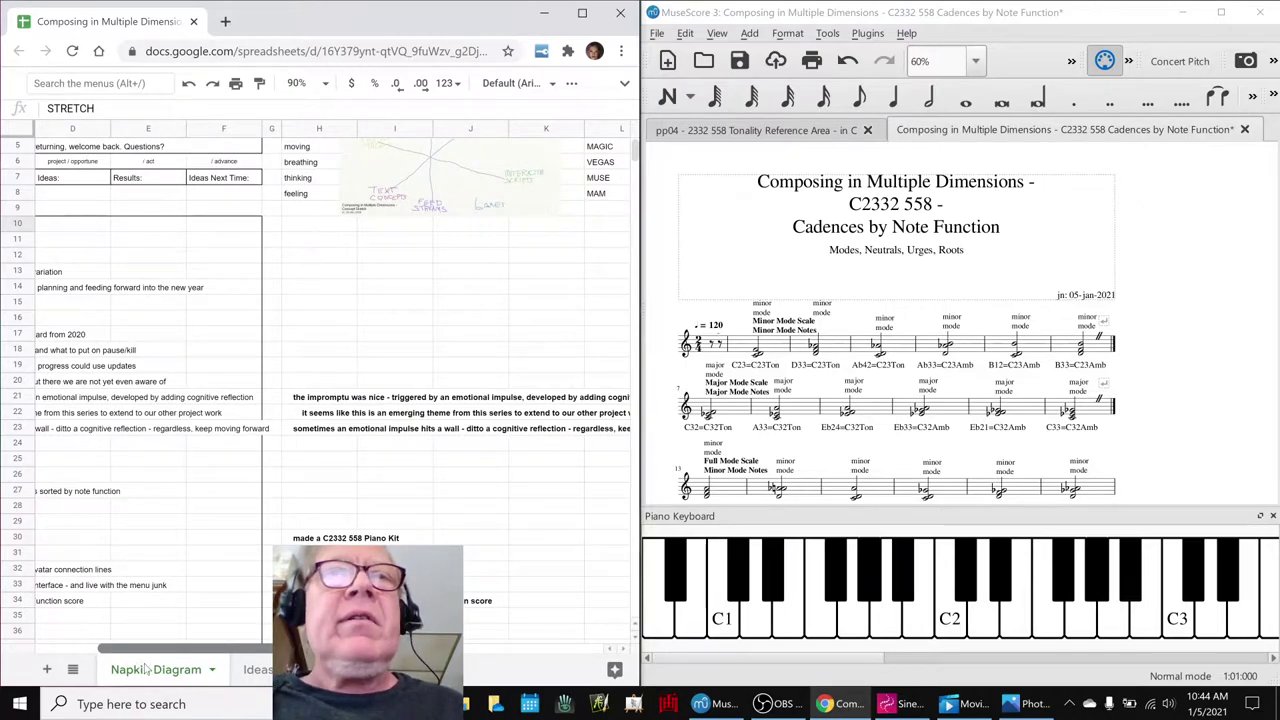
{"action": "left_click_drag", "start_coordinate": [152, 673], "coordinate": [167, 676]}
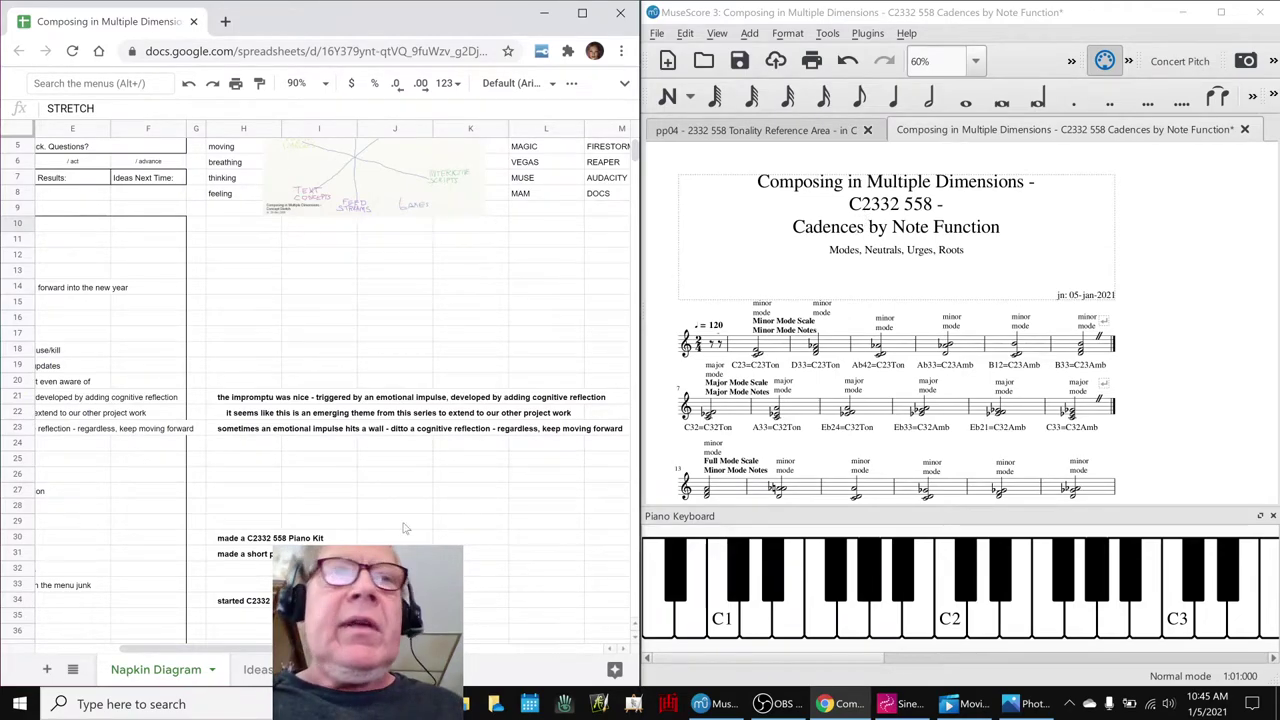
{"action": "left_click_drag", "start_coordinate": [170, 648], "coordinate": [102, 648]}
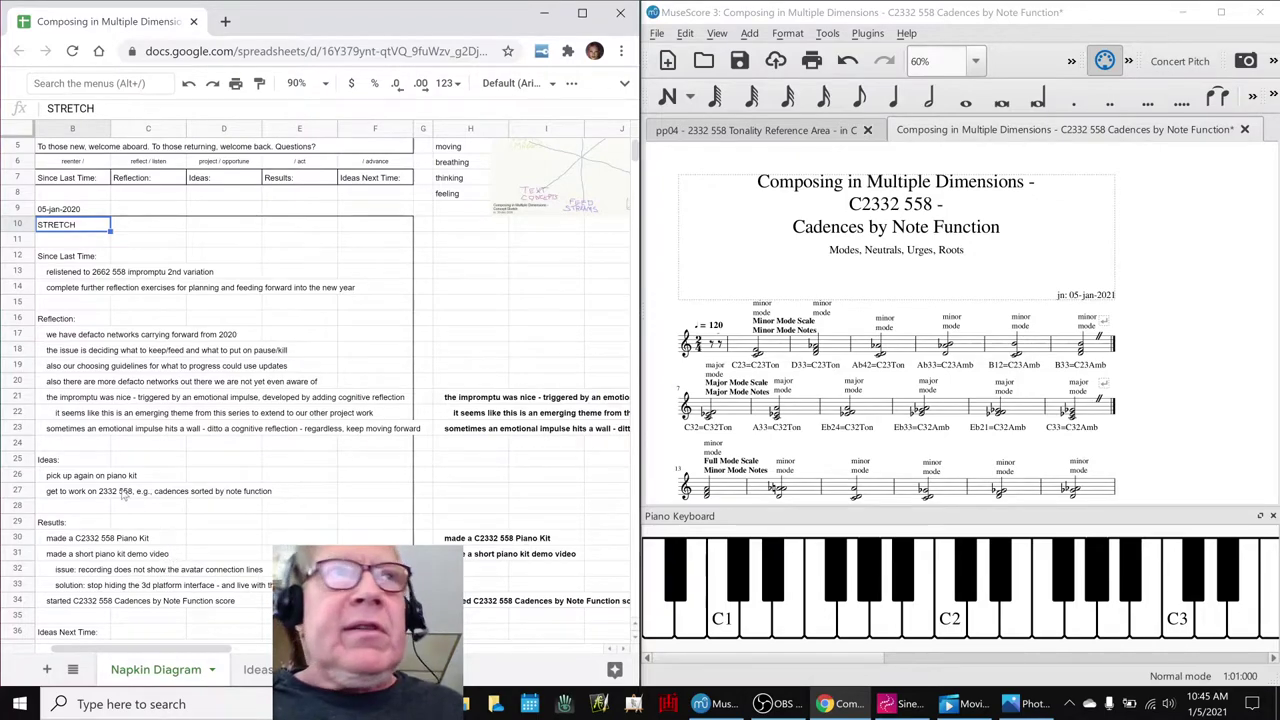
{"action": "left_click", "coordinate": [459, 541]}
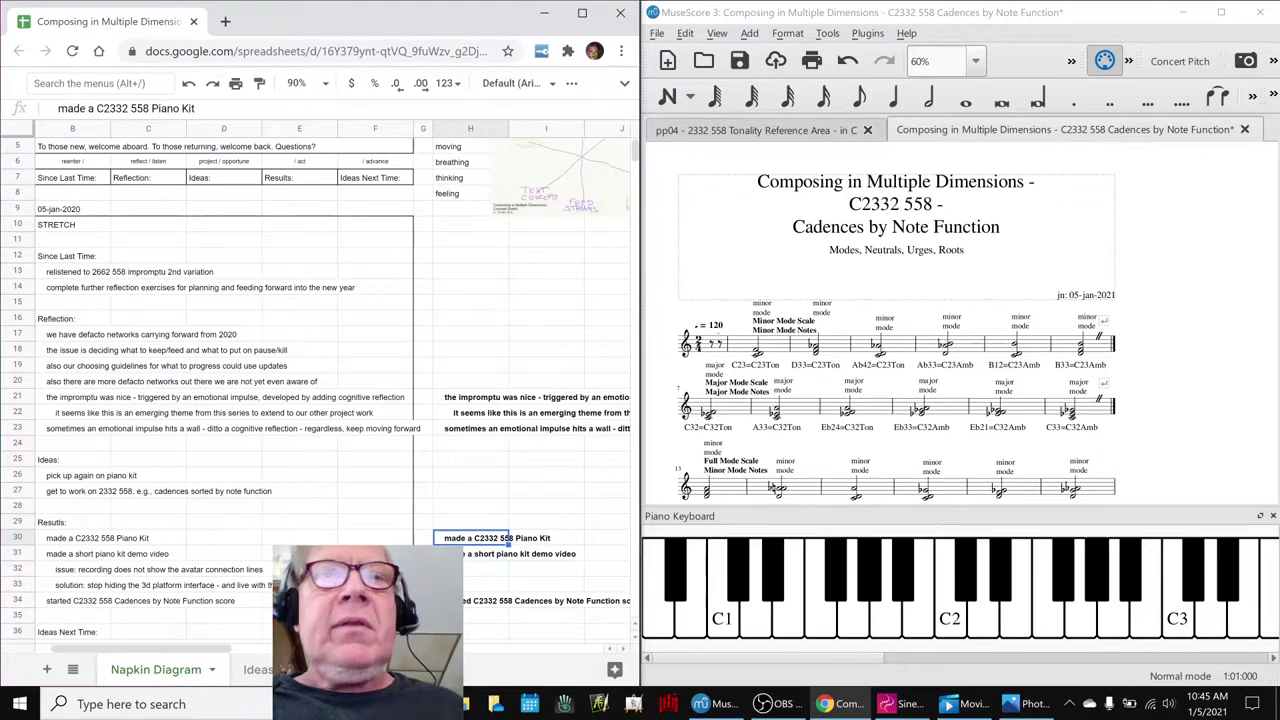
{"action": "left_click", "coordinate": [1020, 706]}
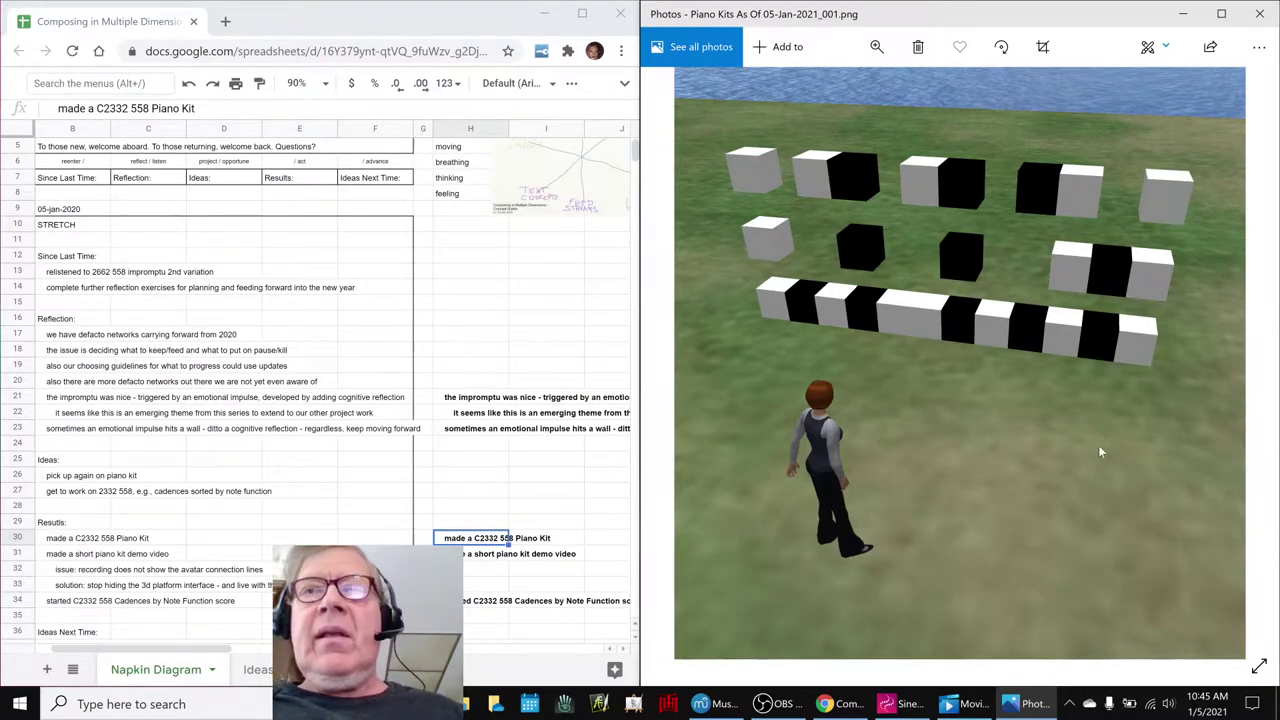
Rewind the Piano Kits Demo video to 0:00 and play it through to the end.
{"action": "left_click", "coordinate": [970, 704]}
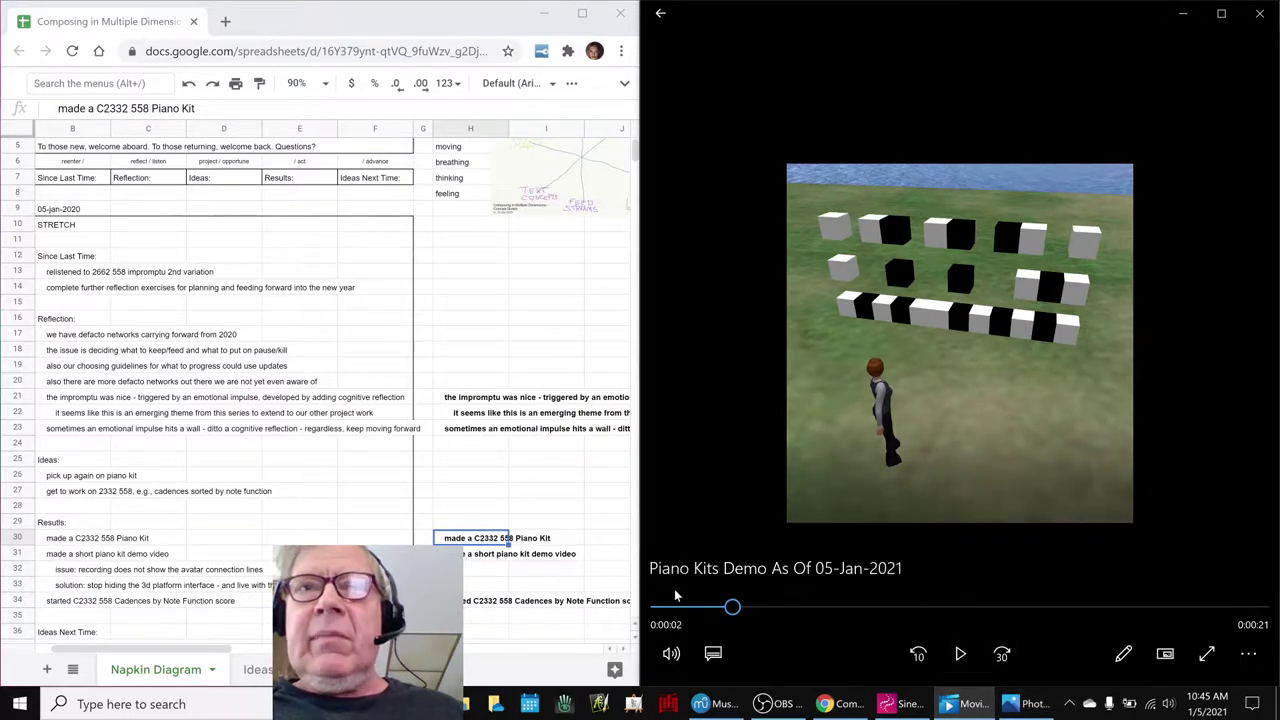
{"action": "left_click_drag", "start_coordinate": [738, 611], "coordinate": [659, 608]}
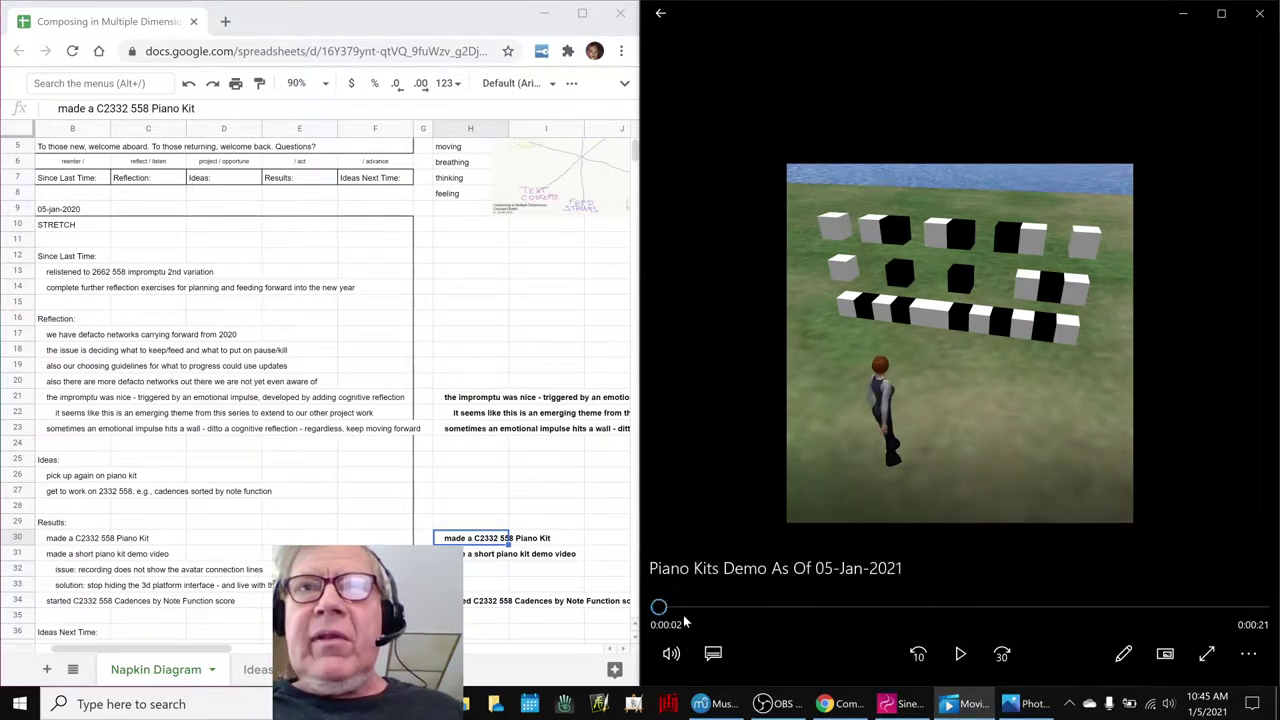
{"action": "left_click", "coordinate": [960, 654]}
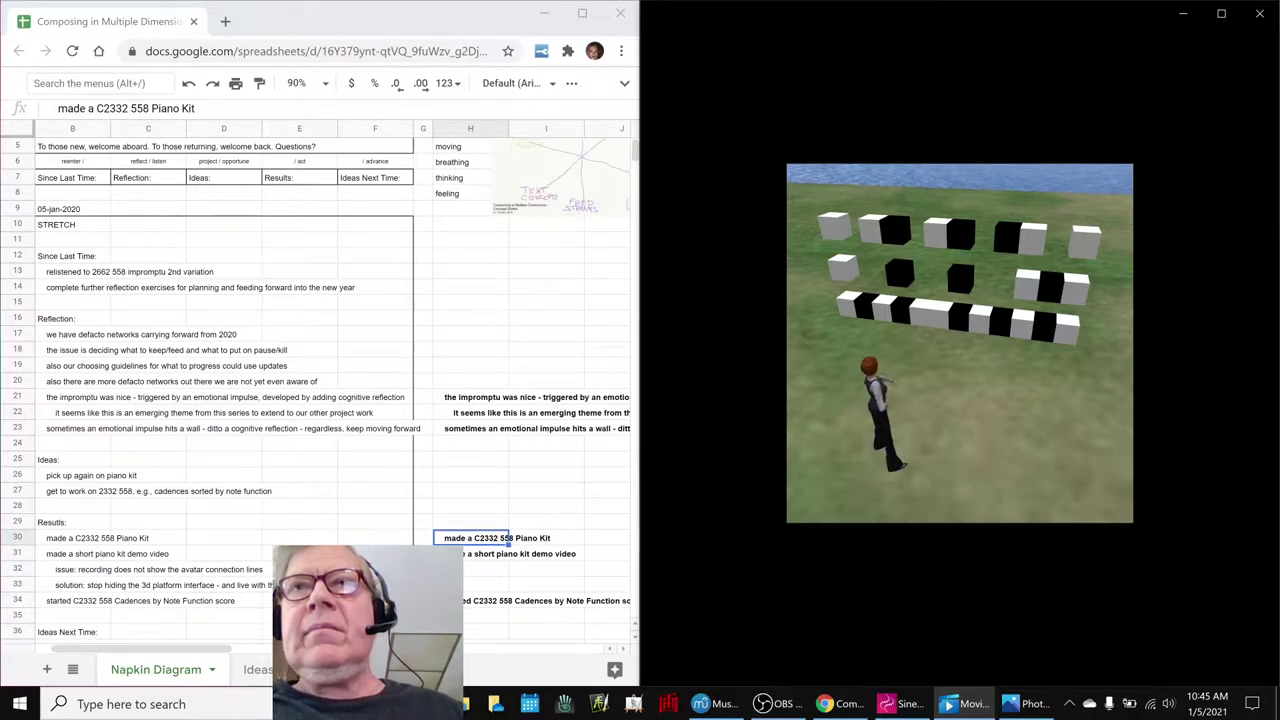
{"action": "mouse_move", "coordinate": [1247, 503]}
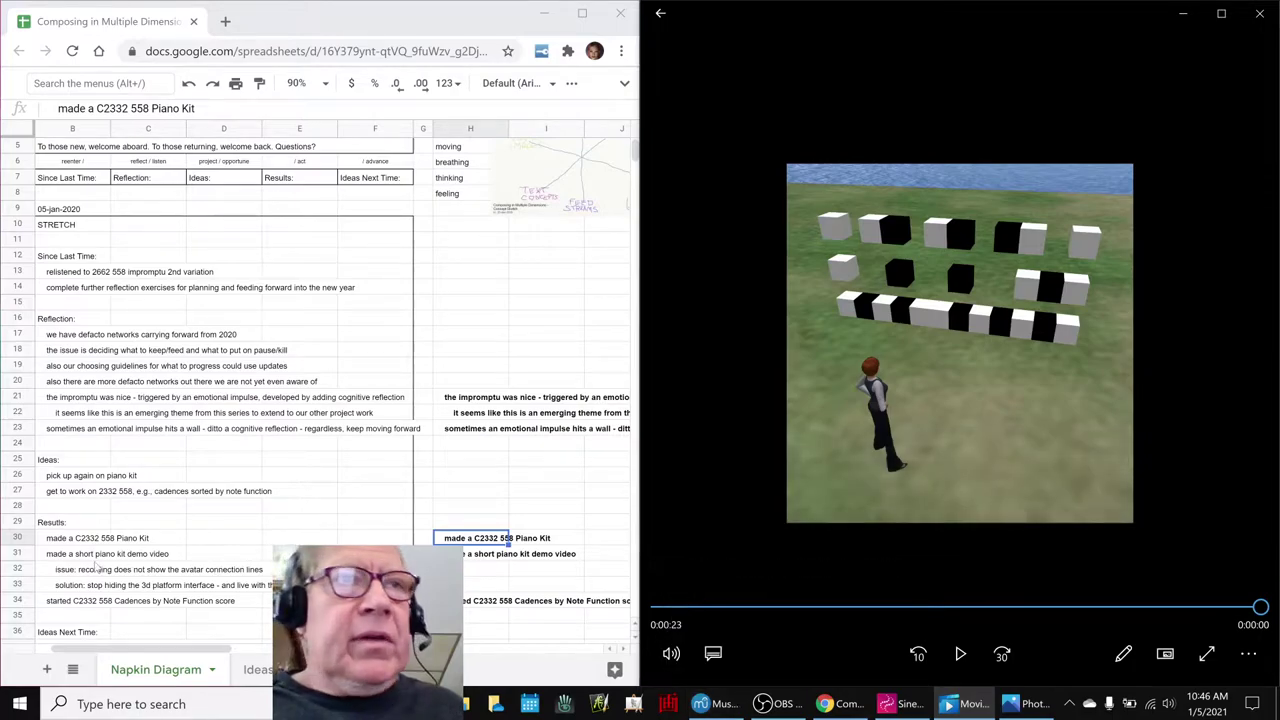
Select cells B33 and B34 to show the Results and Ideas Next Time rows, then return to MuseScore.
{"action": "left_click", "coordinate": [85, 584]}
{"action": "scroll", "coordinate": [98, 573], "scroll_direction": "down", "scroll_amount": 2}
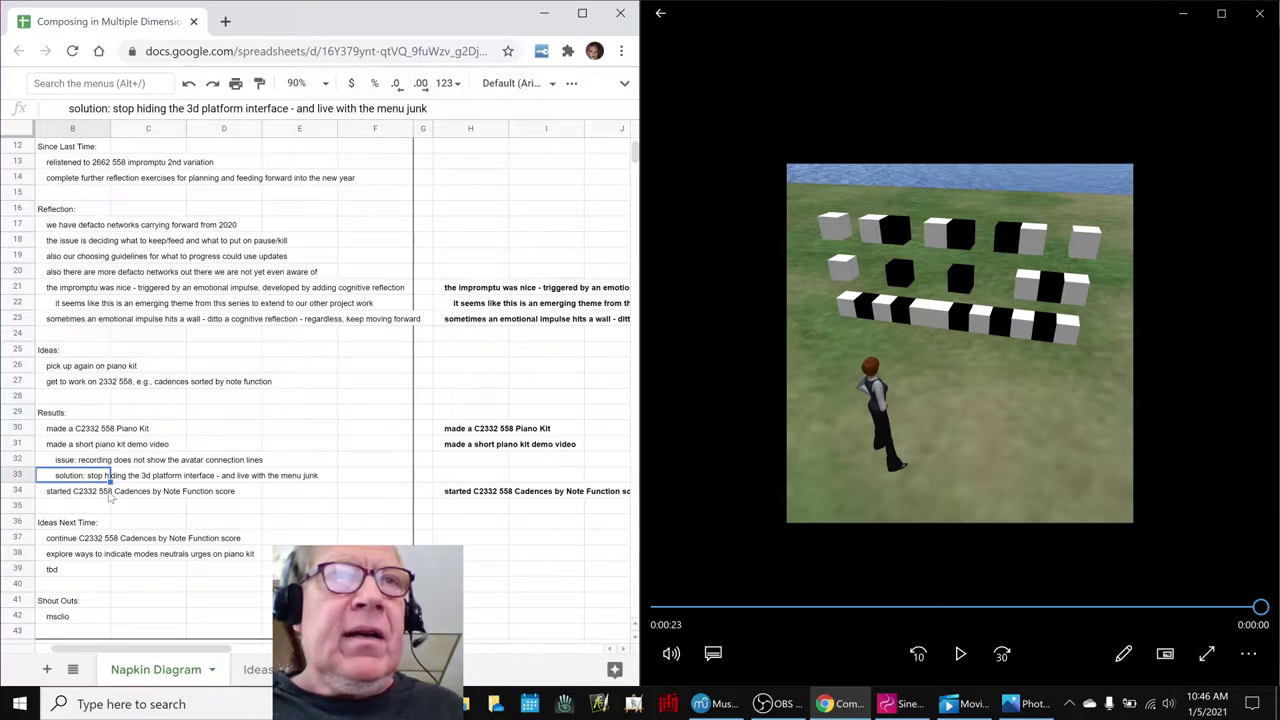
{"action": "left_click", "coordinate": [109, 495]}
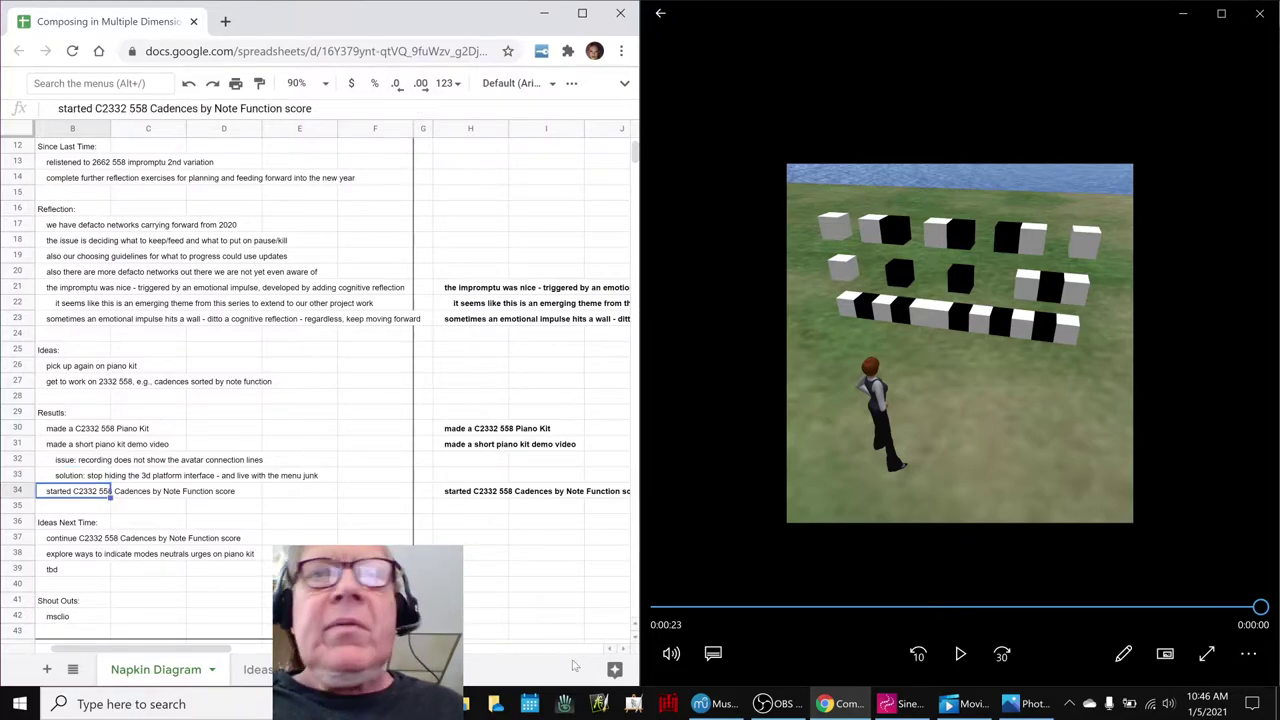
{"action": "left_click", "coordinate": [718, 704]}
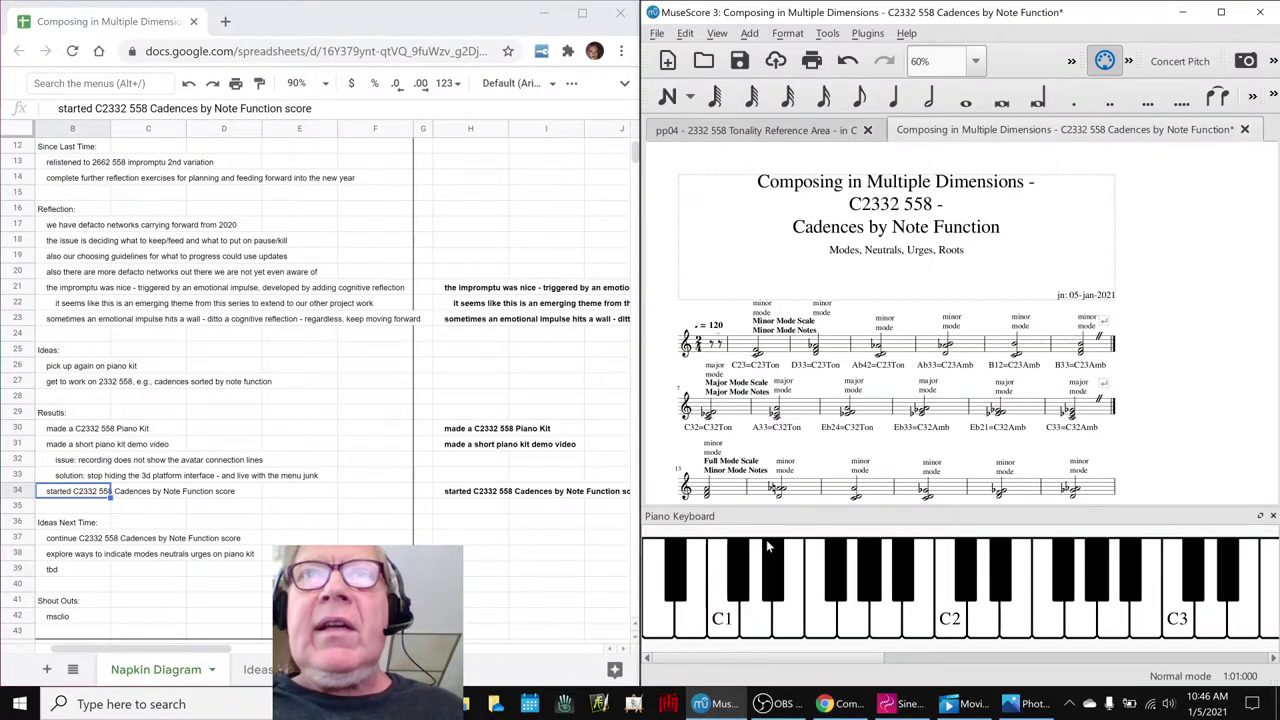
Look over the pp04 Tonality Reference Area score, then switch back to the Cadences score.
{"action": "left_click", "coordinate": [800, 137]}
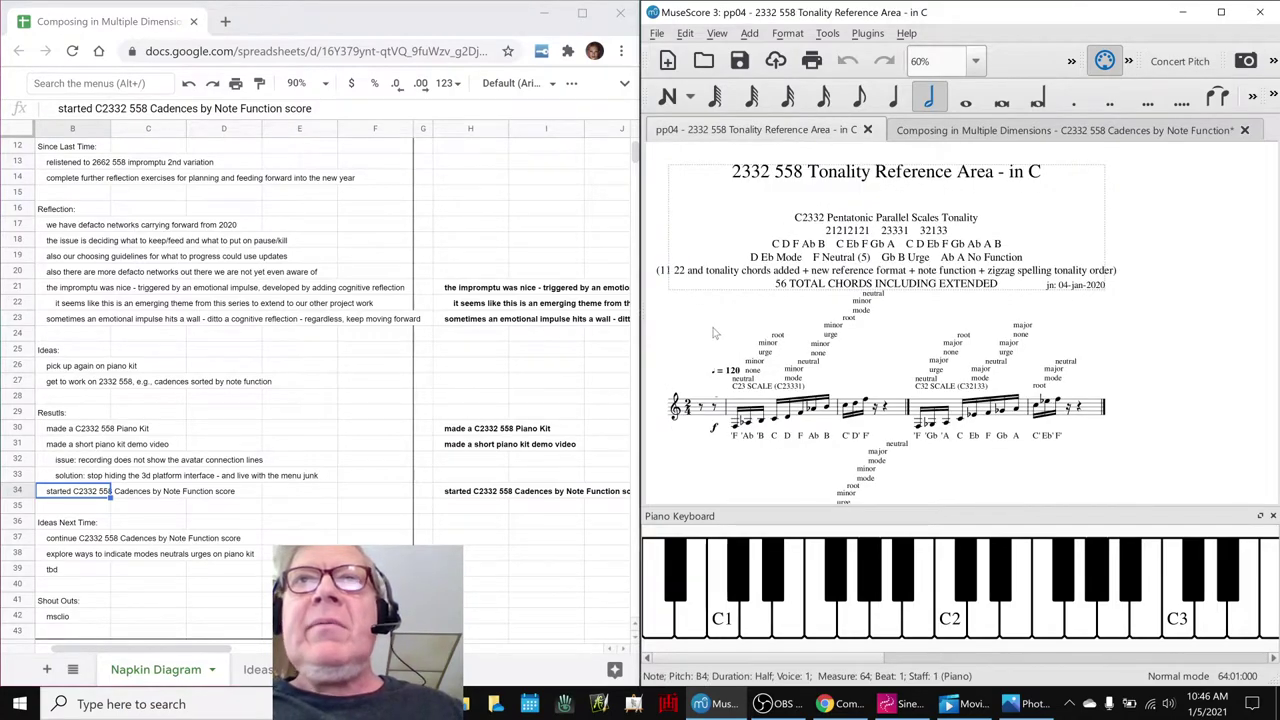
{"action": "scroll", "coordinate": [716, 333], "scroll_direction": "down", "scroll_amount": 2}
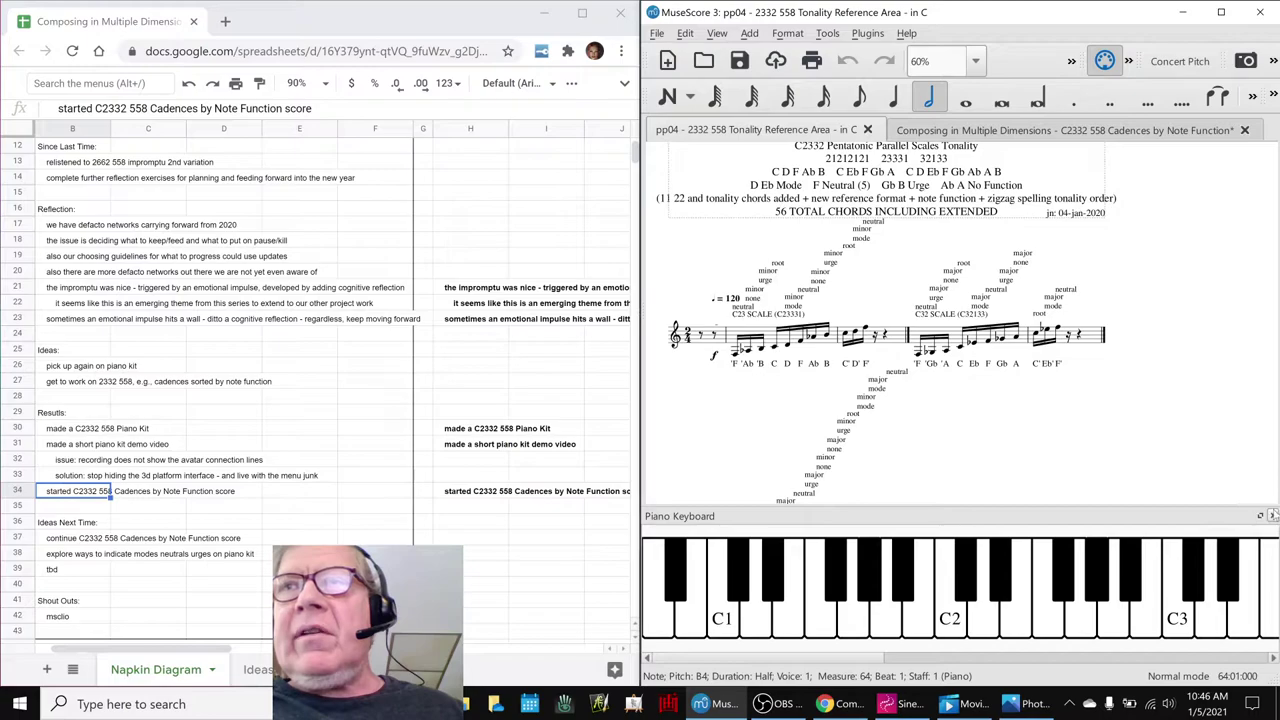
{"action": "scroll", "coordinate": [830, 410], "scroll_direction": "down", "scroll_amount": 5}
{"action": "scroll", "coordinate": [815, 405], "scroll_direction": "up", "scroll_amount": 5}
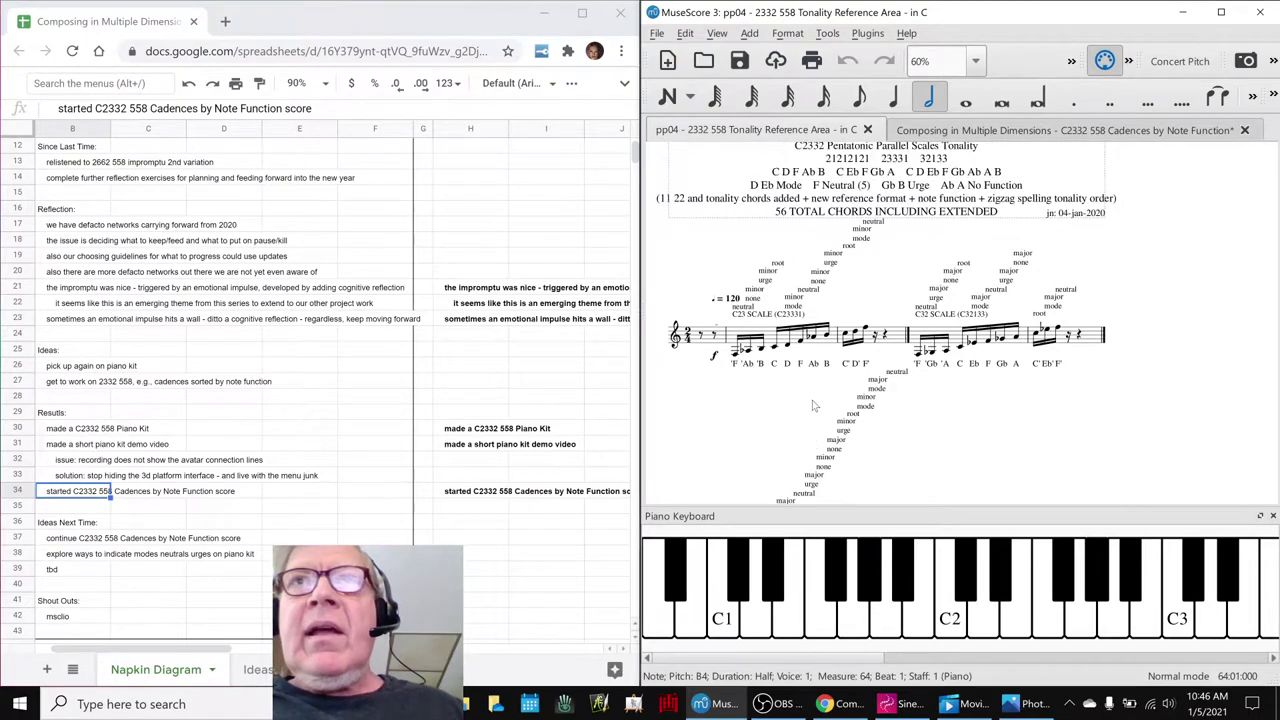
{"action": "scroll", "coordinate": [813, 405], "scroll_direction": "down", "scroll_amount": 5}
{"action": "scroll", "coordinate": [813, 405], "scroll_direction": "down", "scroll_amount": 5}
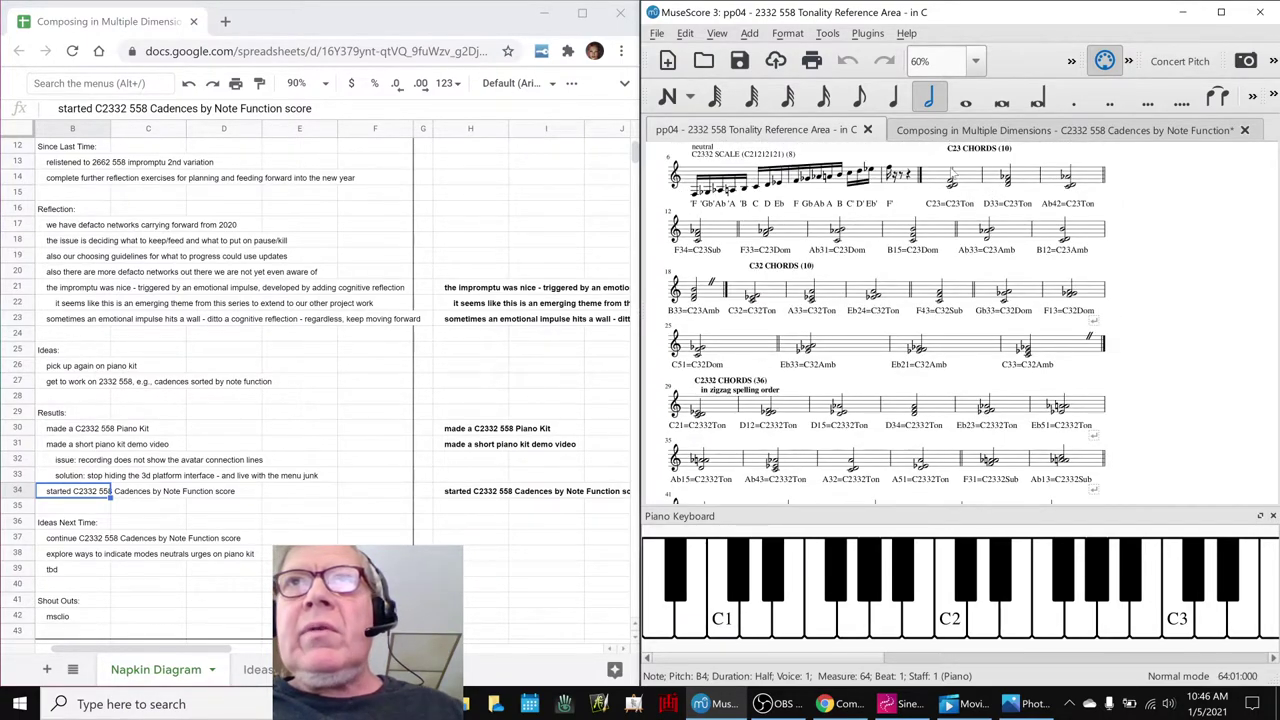
{"action": "scroll", "coordinate": [975, 177], "scroll_direction": "up", "scroll_amount": 8}
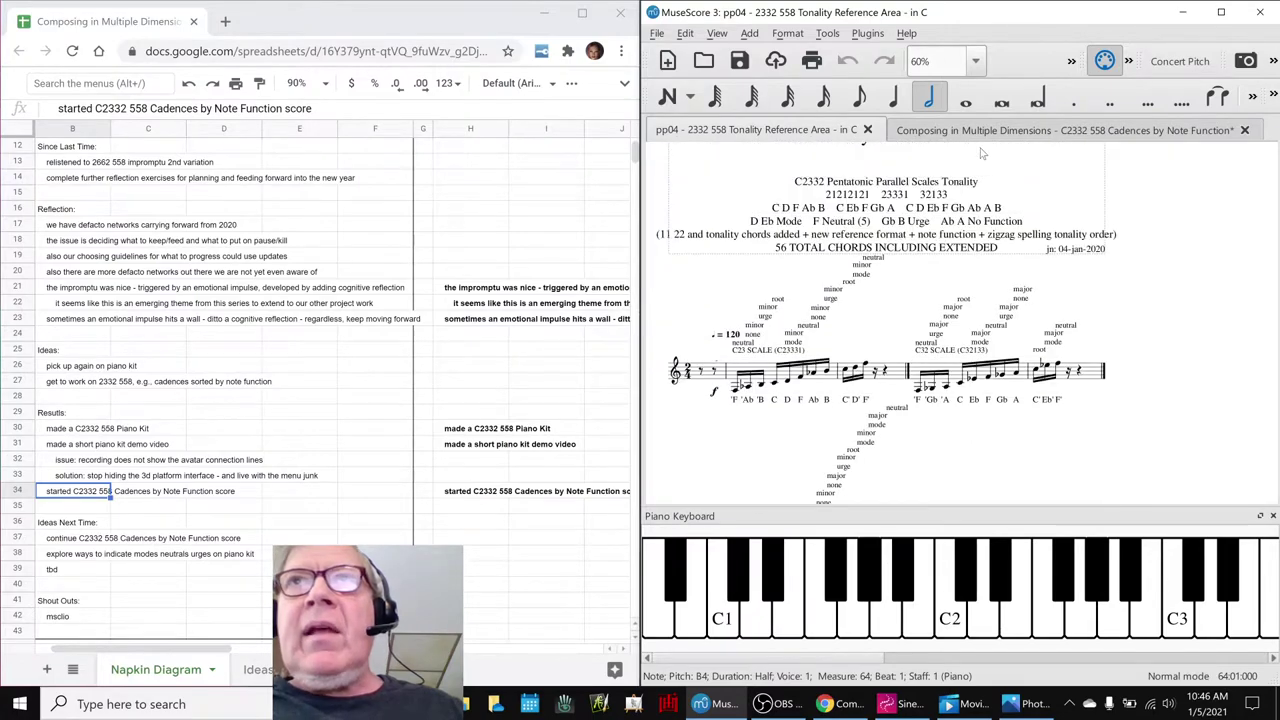
{"action": "left_click", "coordinate": [972, 138]}
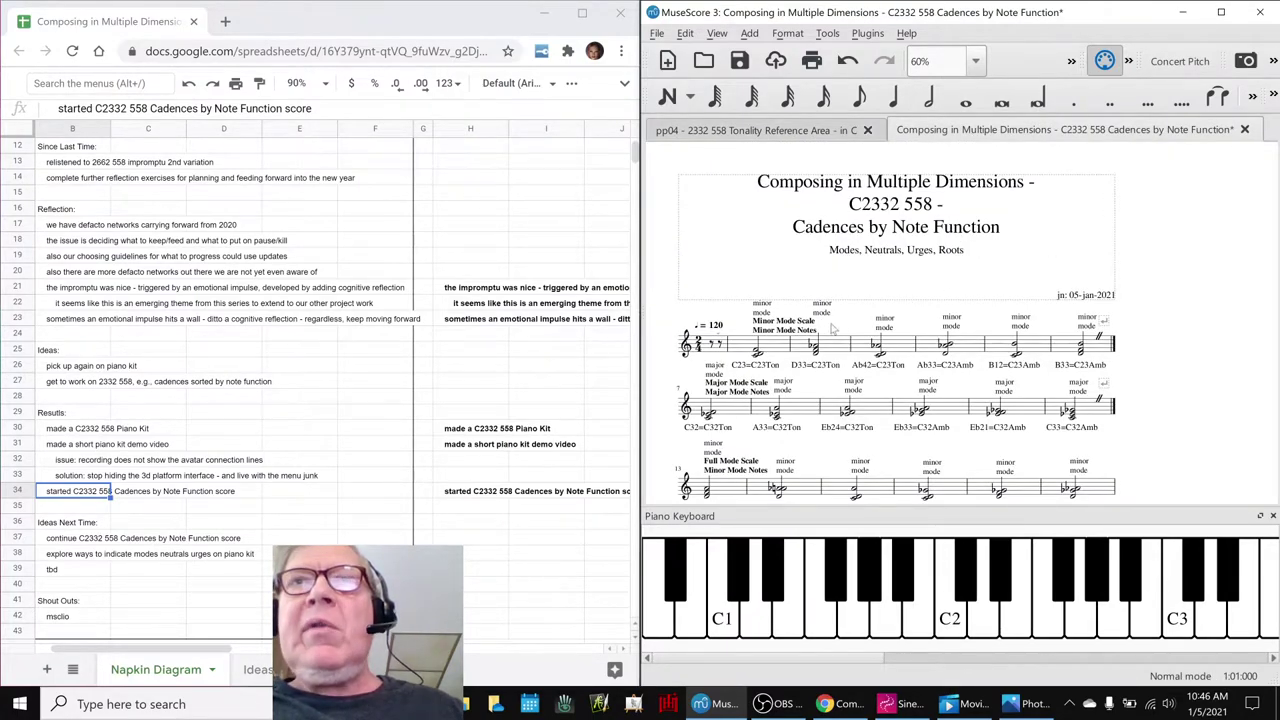
Audition the cadence chords from measure 2 through the F4 chord in measure 8.
{"action": "left_click", "coordinate": [775, 352]}
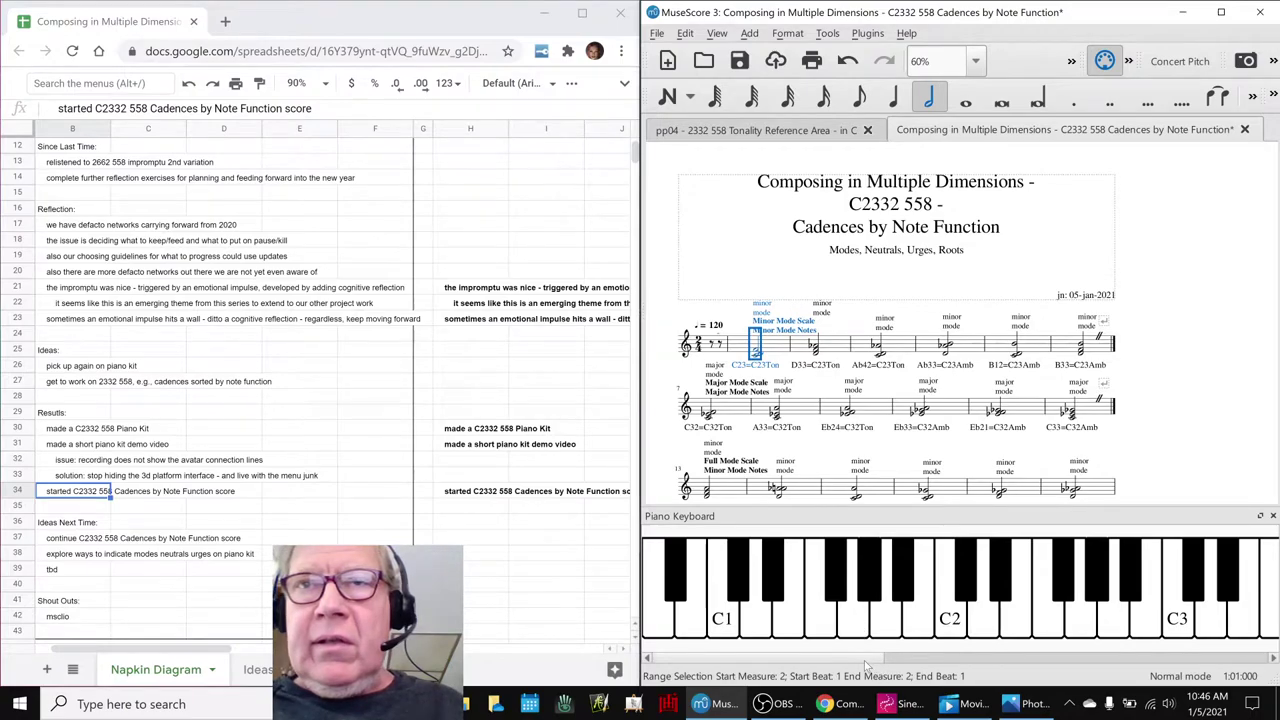
{"action": "left_click_drag", "start_coordinate": [870, 661], "coordinate": [1041, 670]}
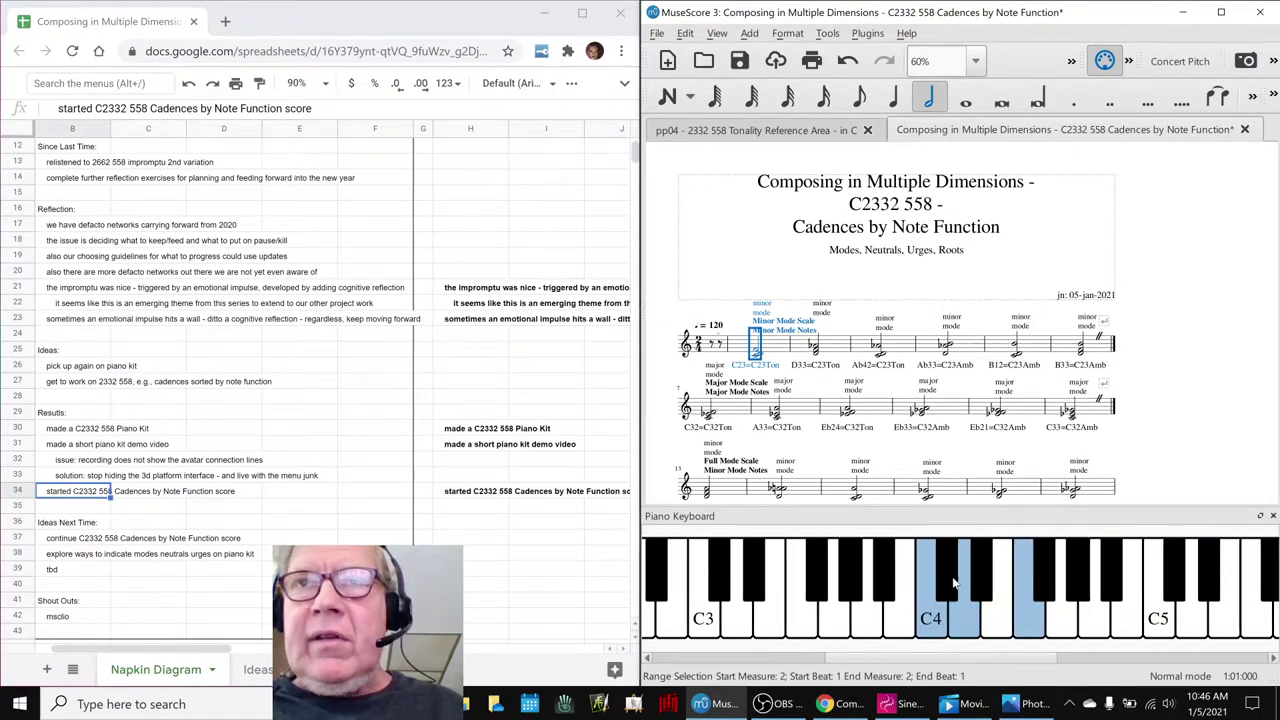
{"action": "key", "text": "Right"}
{"action": "key", "text": "Right"}
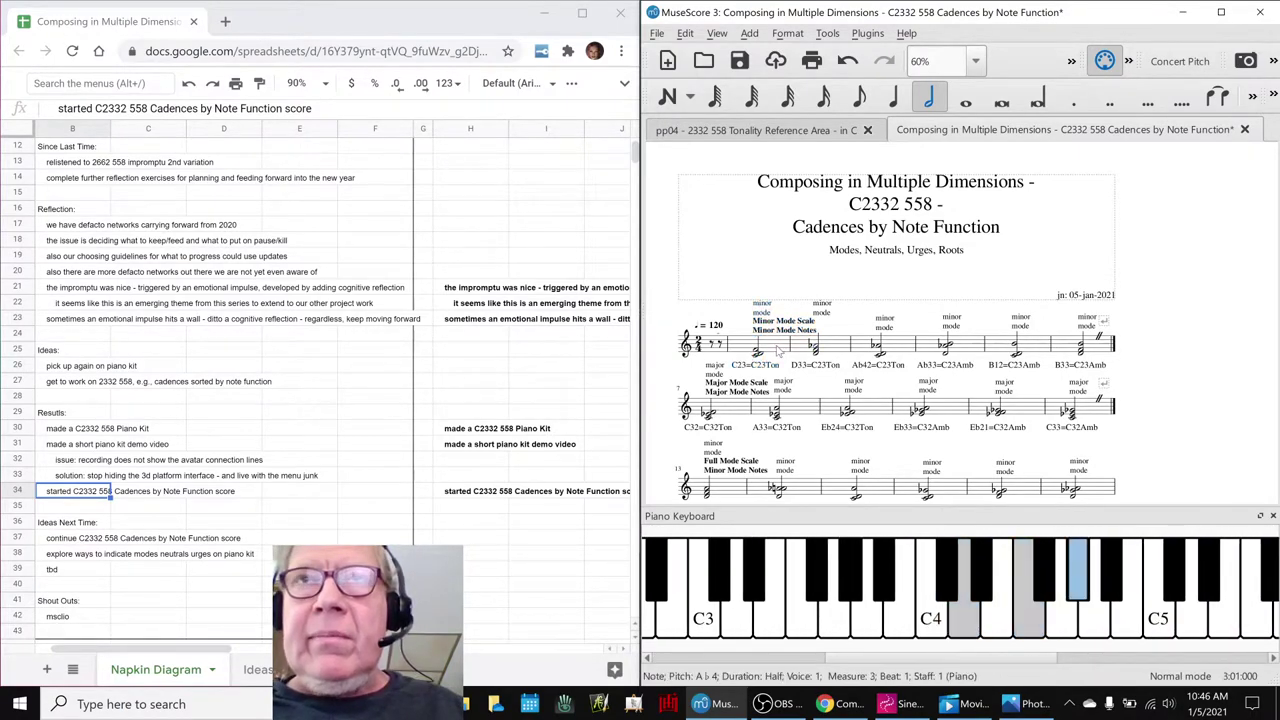
{"action": "key", "text": "Right"}
{"action": "key", "text": "Right"}
{"action": "key", "text": "Right"}
{"action": "key", "text": "Right"}
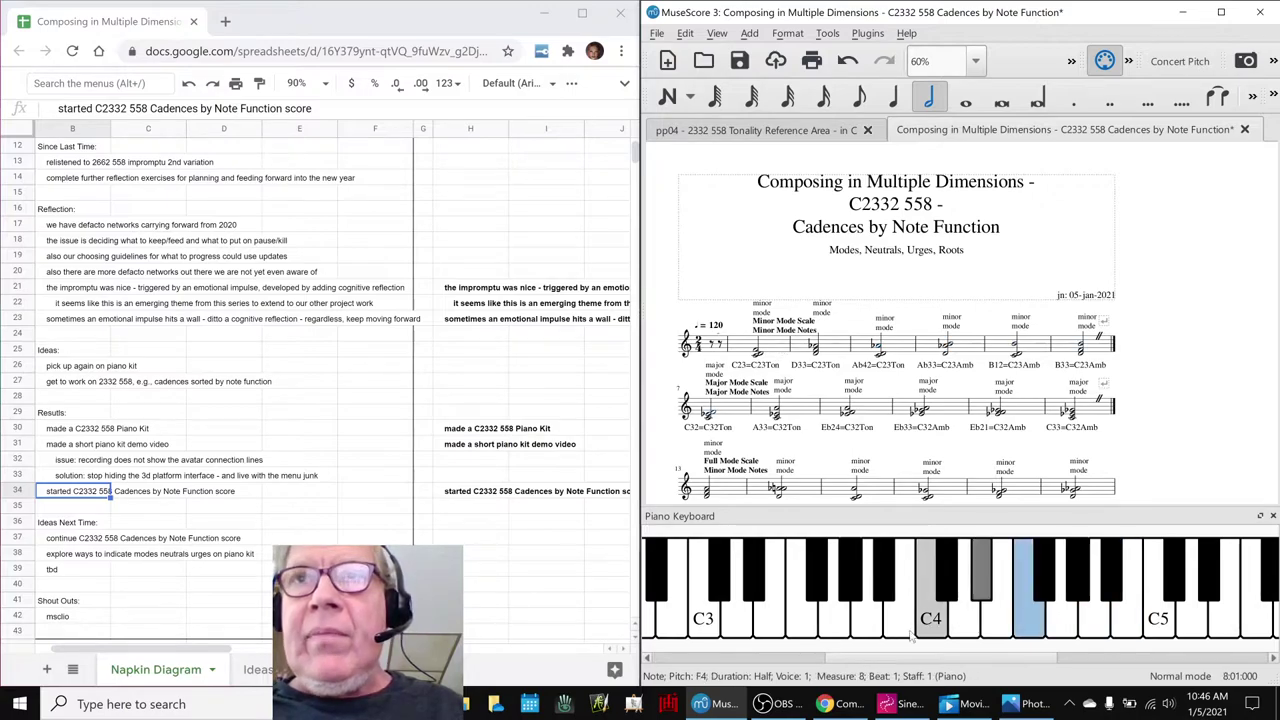
{"action": "key", "text": "Left"}
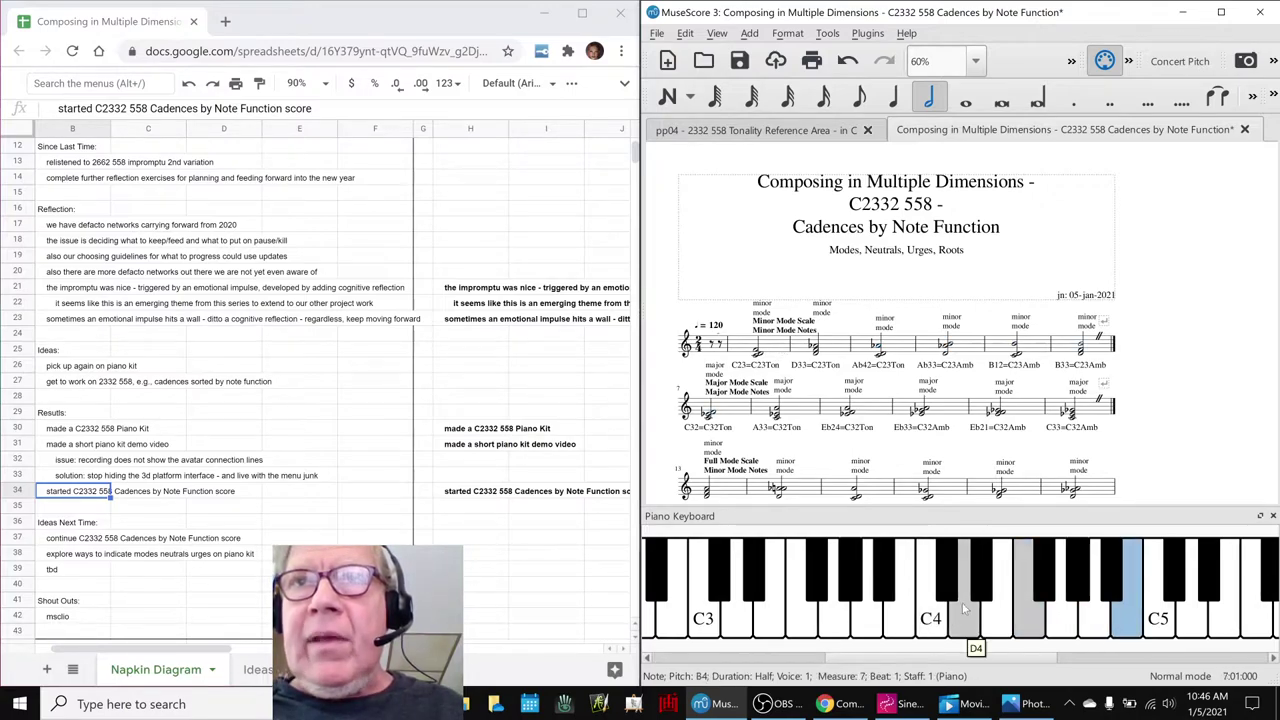
{"action": "key", "text": "Left"}
{"action": "key", "text": "Left"}
{"action": "key", "text": "Left"}
{"action": "key", "text": "Left"}
{"action": "key", "text": "Left"}
{"action": "key", "text": "Left"}
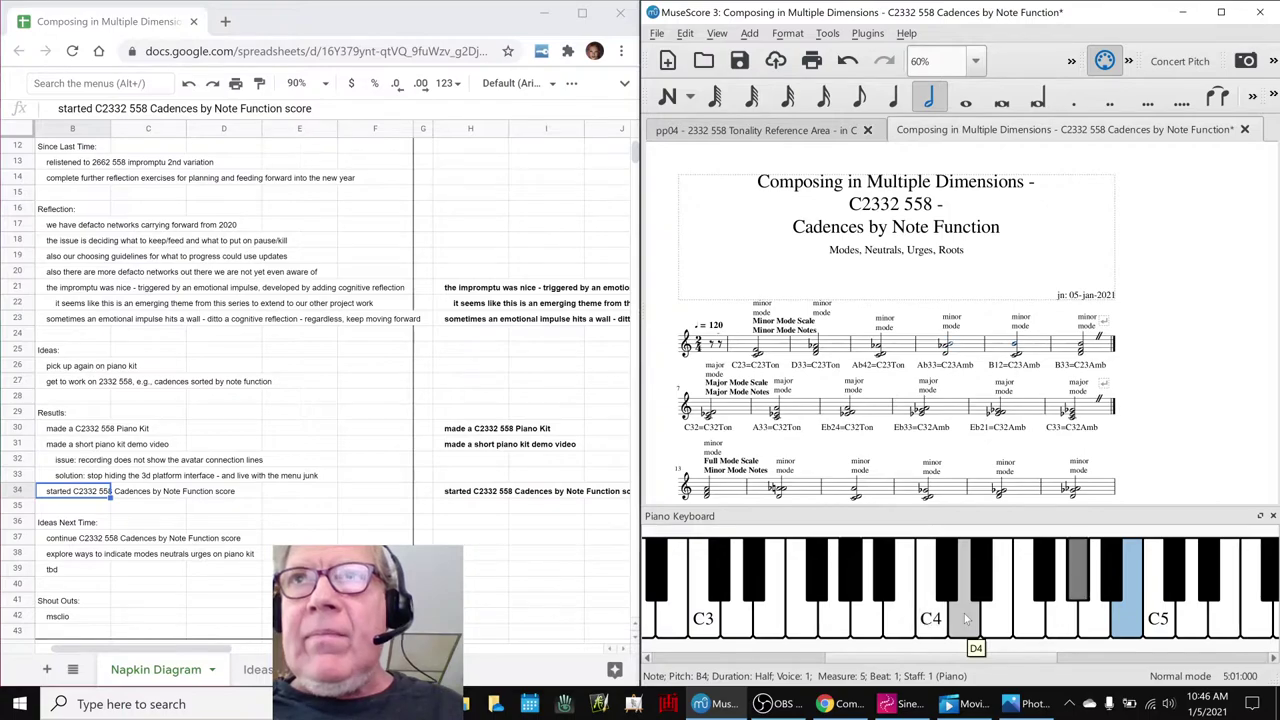
Audition chords from measure 8 through the A4 chord in measure 20.
{"action": "left_click", "coordinate": [741, 406]}
{"action": "key", "text": "Right"}
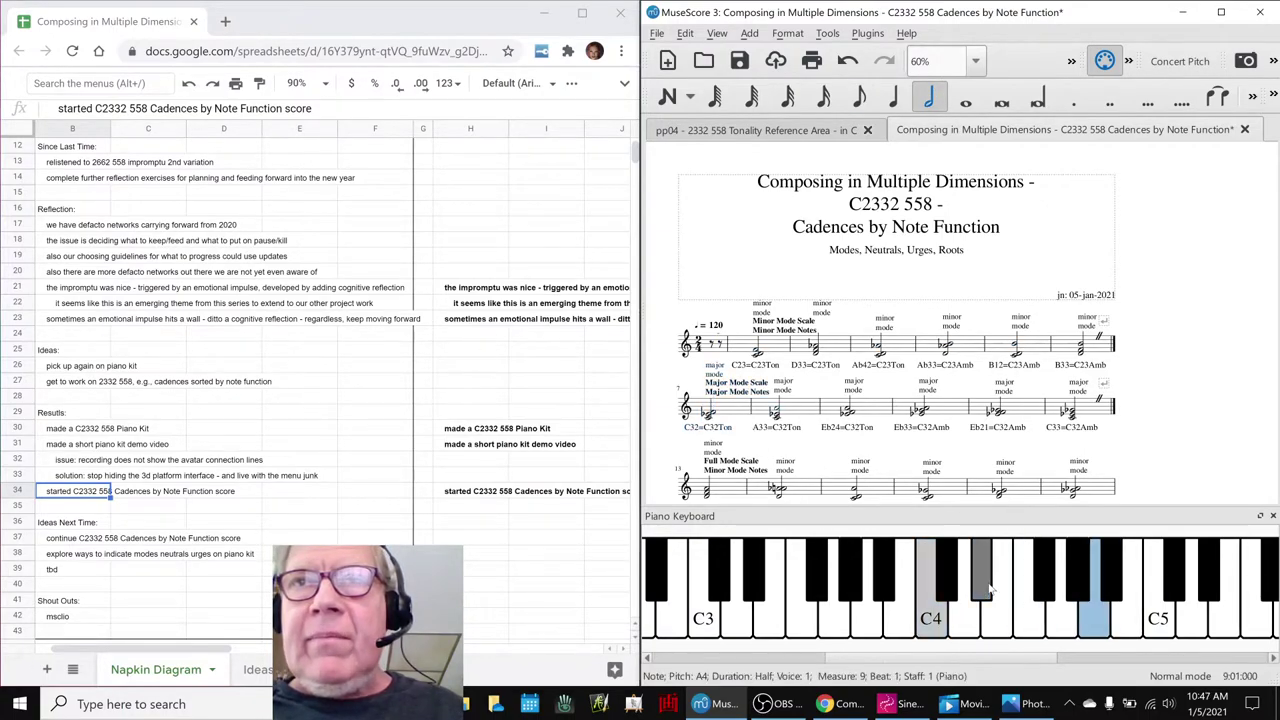
{"action": "key", "text": "Right"}
{"action": "key", "text": "Right"}
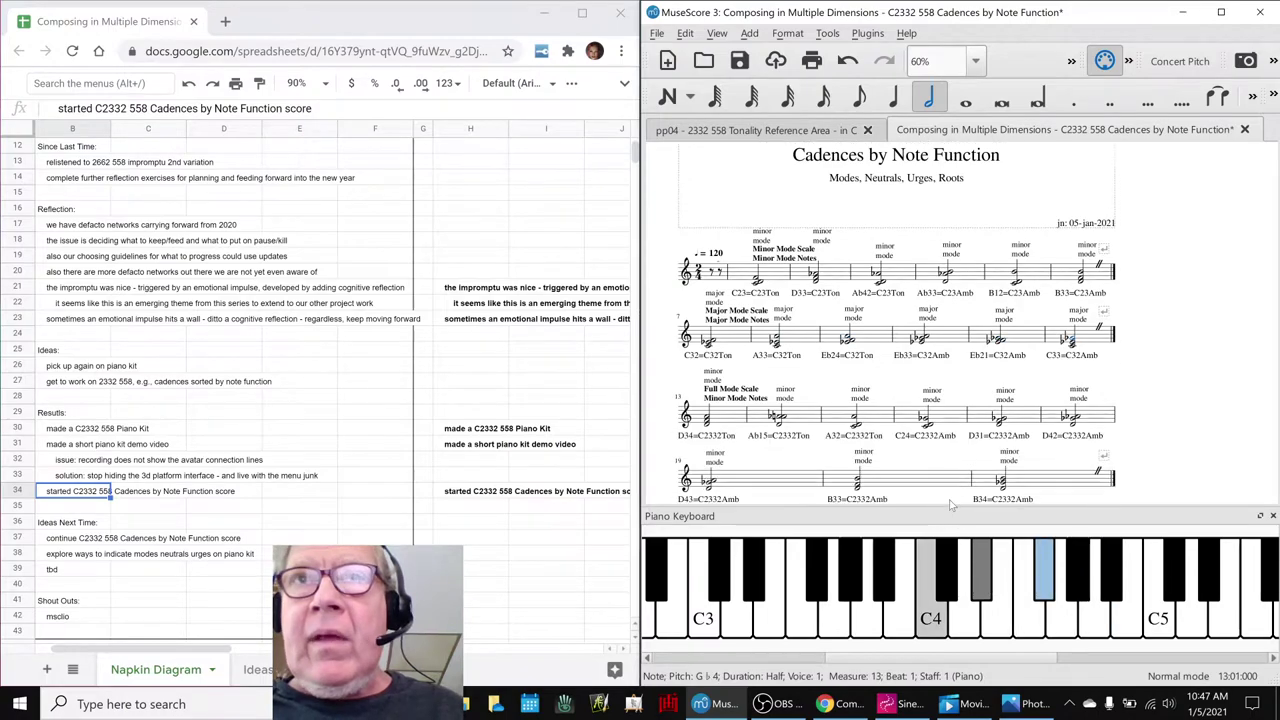
{"action": "scroll", "coordinate": [810, 418], "scroll_direction": "down", "scroll_amount": 2}
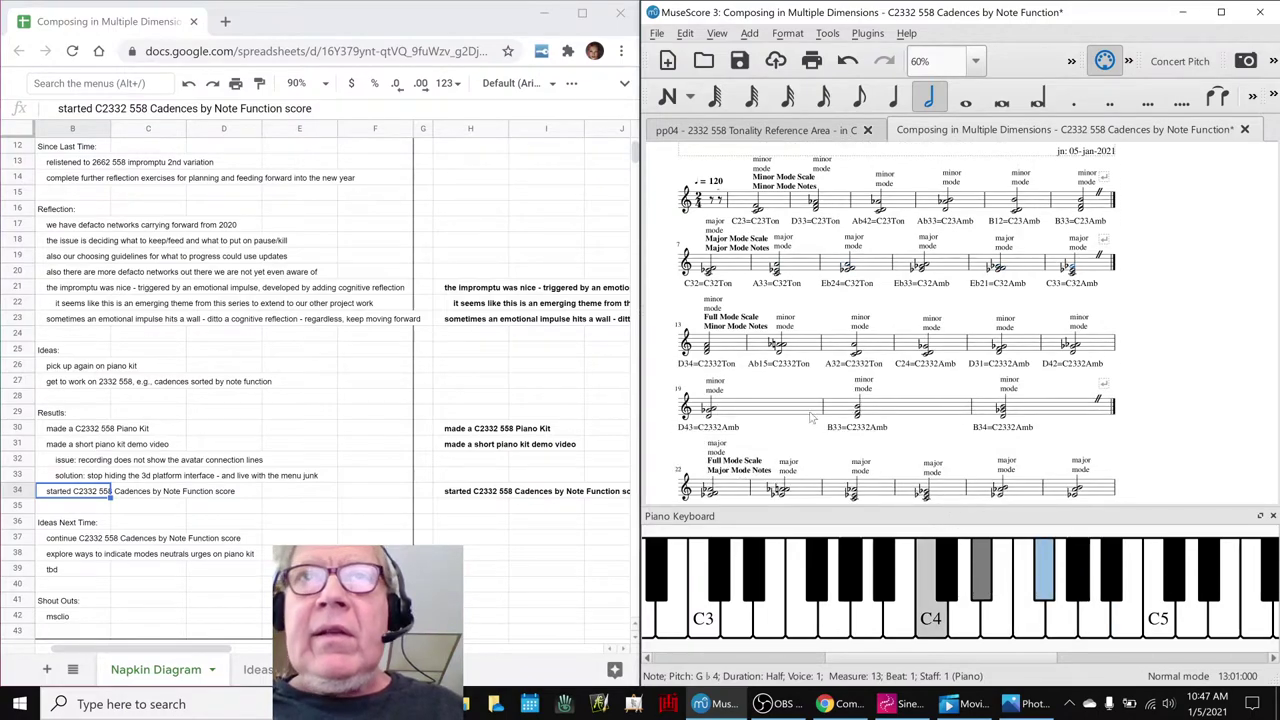
{"action": "left_click", "coordinate": [730, 352]}
{"action": "key", "text": "Right"}
{"action": "key", "text": "Right"}
{"action": "key", "text": "Right"}
{"action": "key", "text": "Right"}
{"action": "key", "text": "Right"}
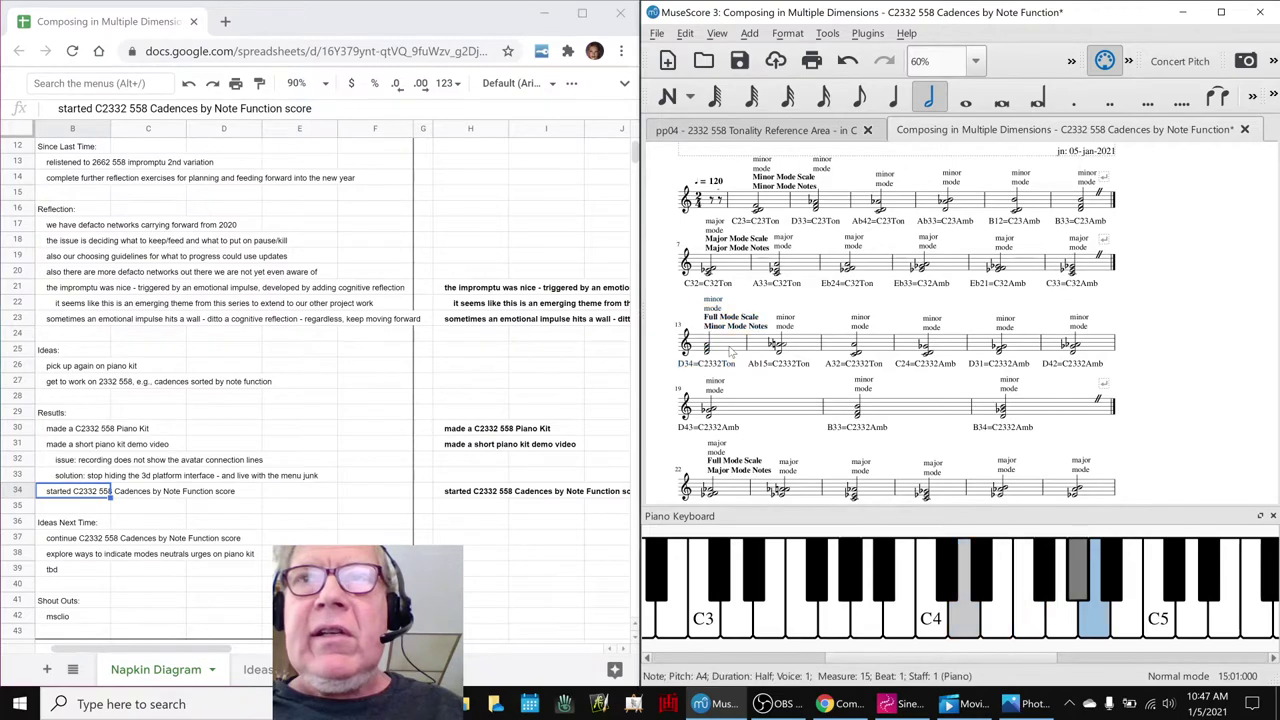
{"action": "key", "text": "Right"}
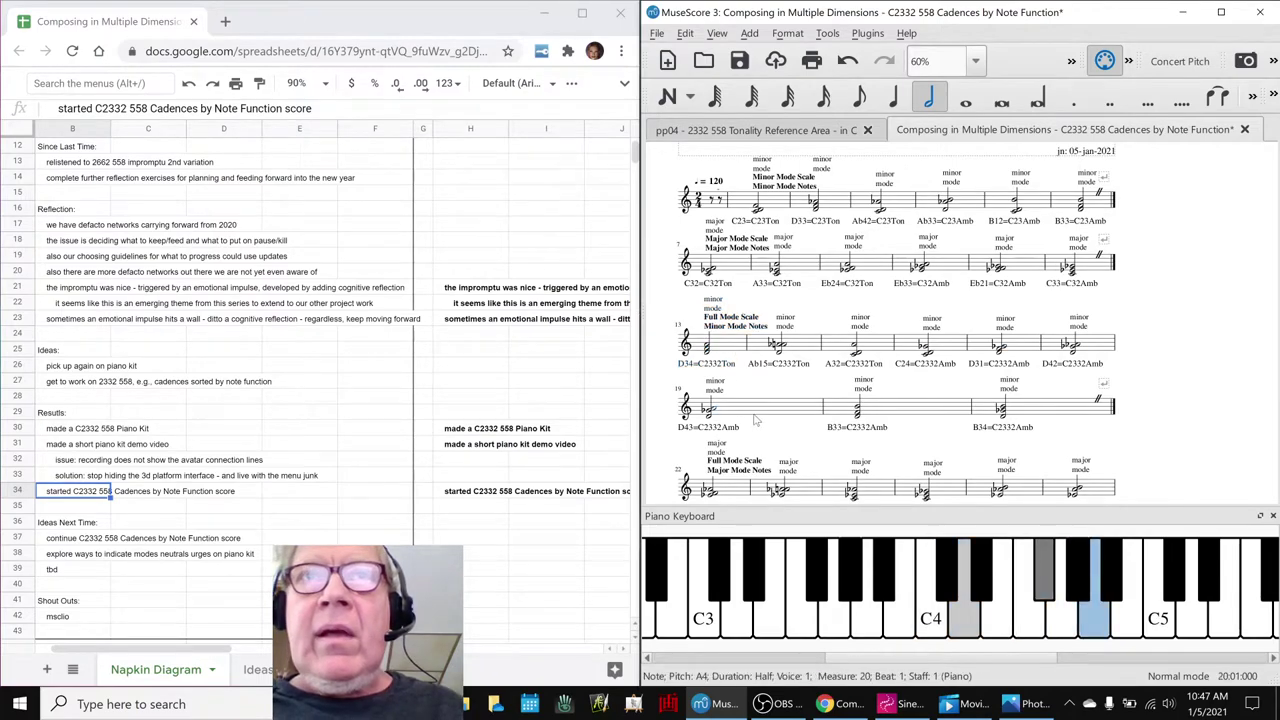
Audition chords from measure 23 to 28, then bring up the pp04 Tonality Reference Area score.
{"action": "scroll", "coordinate": [740, 414], "scroll_direction": "down", "scroll_amount": 2}
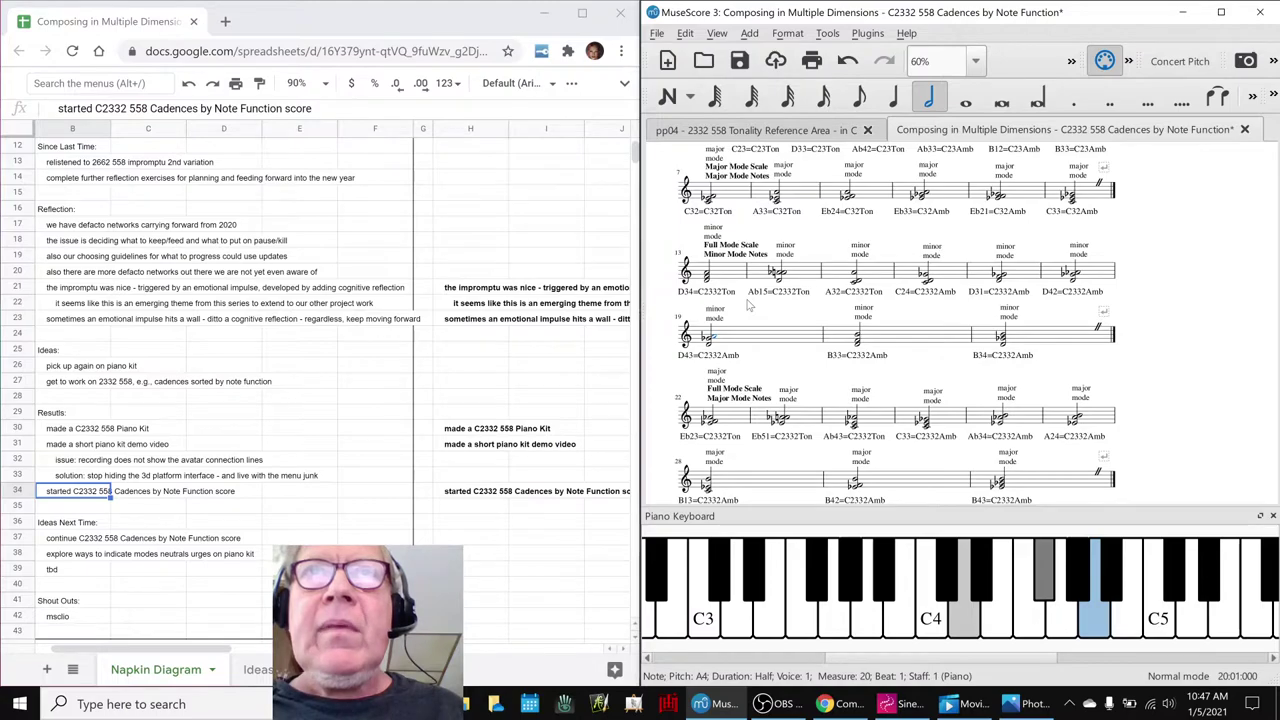
{"action": "left_click", "coordinate": [739, 419]}
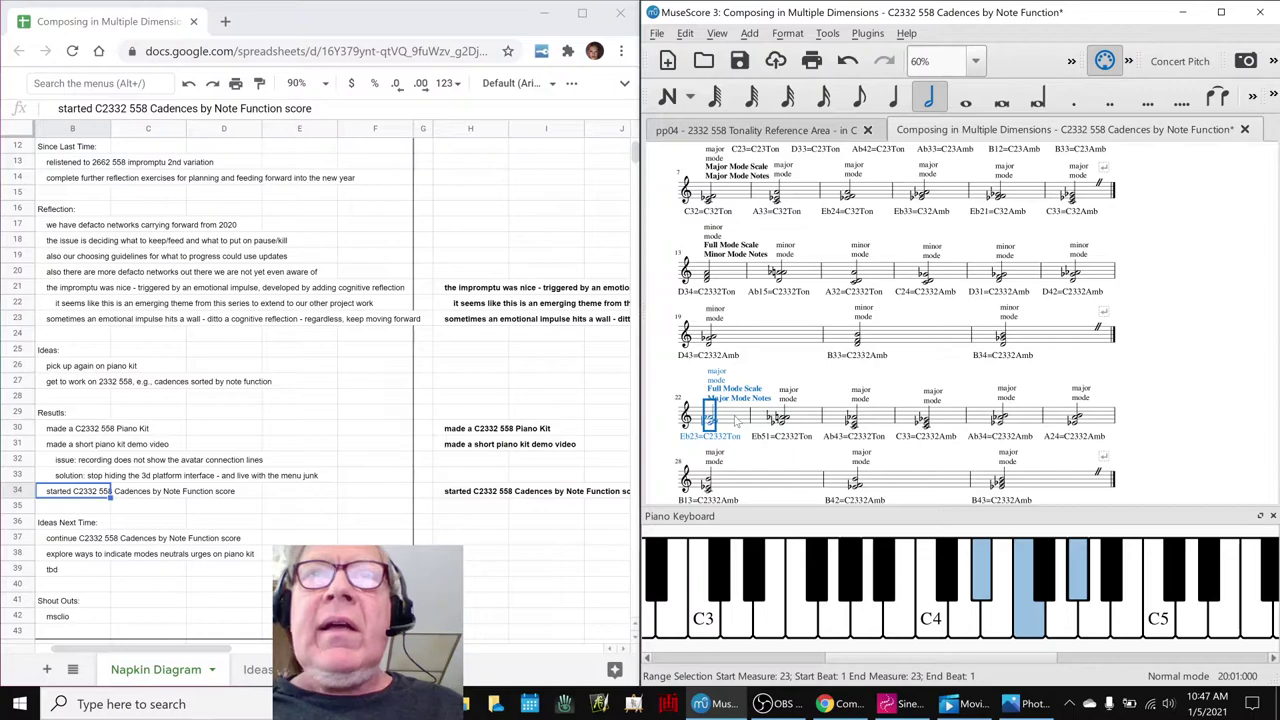
{"action": "key", "text": "Right"}
{"action": "key", "text": "Right"}
{"action": "key", "text": "Right"}
{"action": "key", "text": "Right"}
{"action": "key", "text": "Right"}
{"action": "key", "text": "Right"}
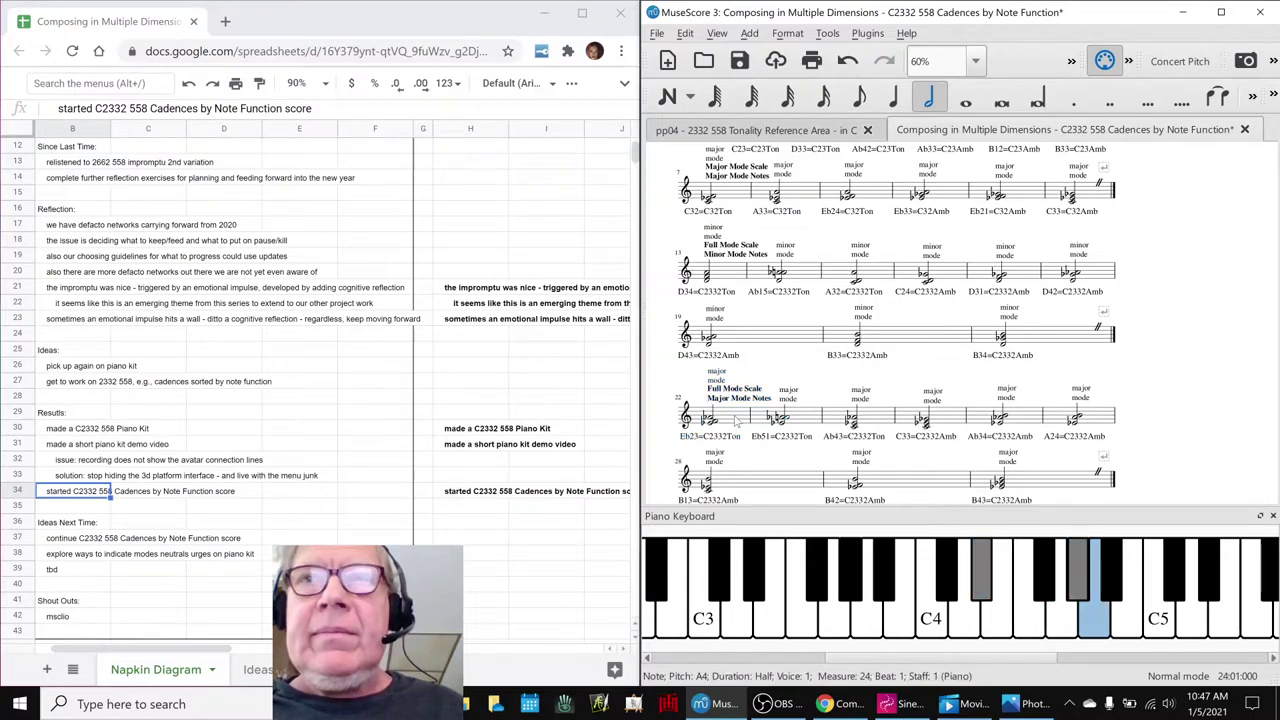
{"action": "scroll", "coordinate": [866, 374], "scroll_direction": "down", "scroll_amount": 3}
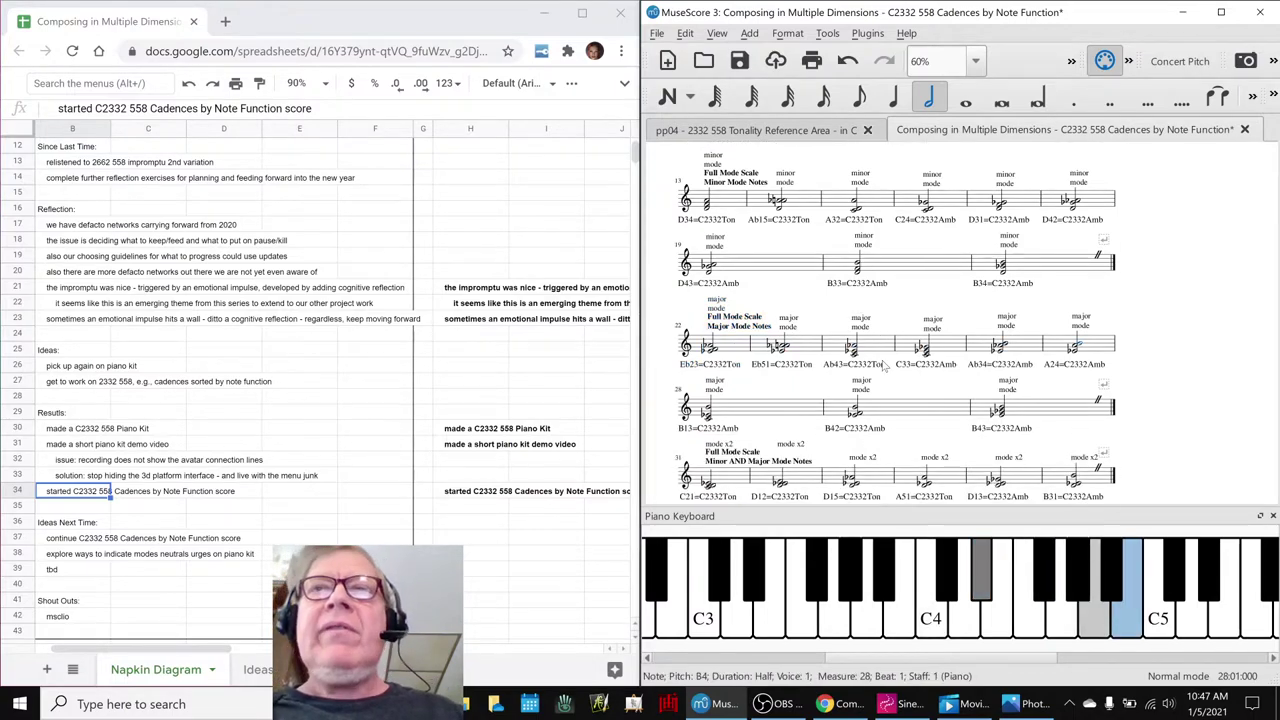
{"action": "scroll", "coordinate": [866, 374], "scroll_direction": "down", "scroll_amount": 1}
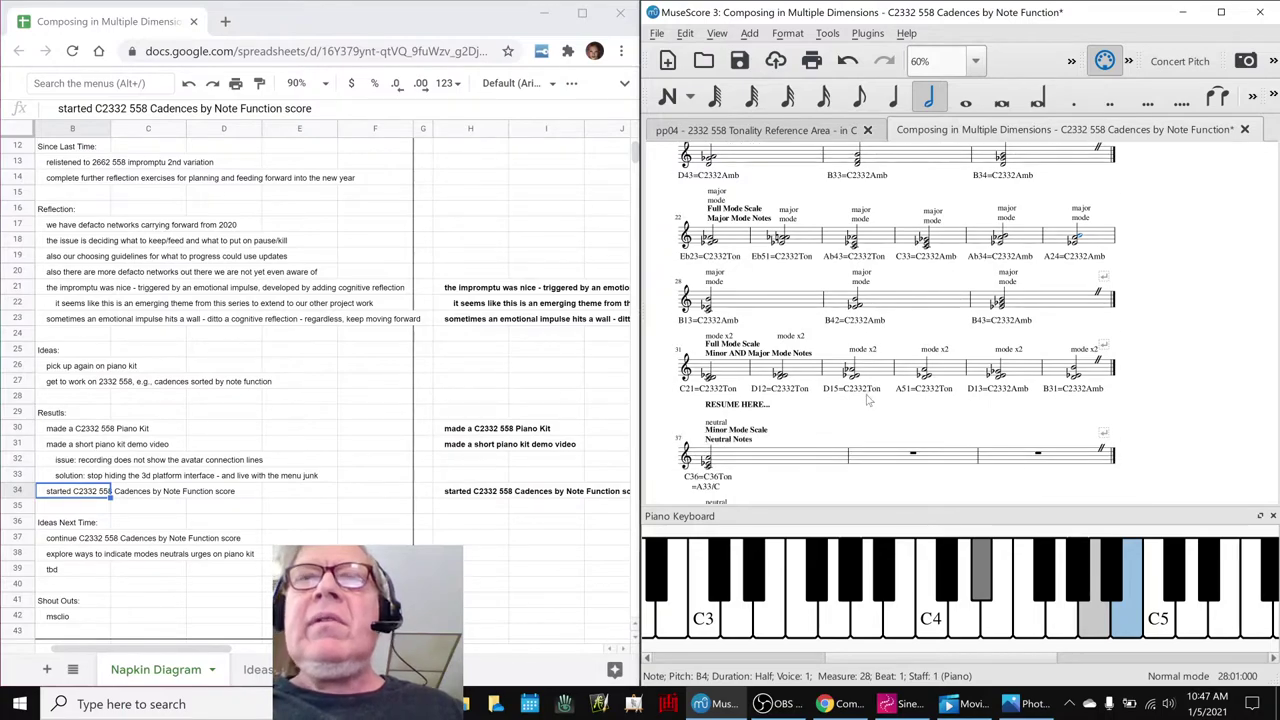
{"action": "left_click", "coordinate": [808, 130]}
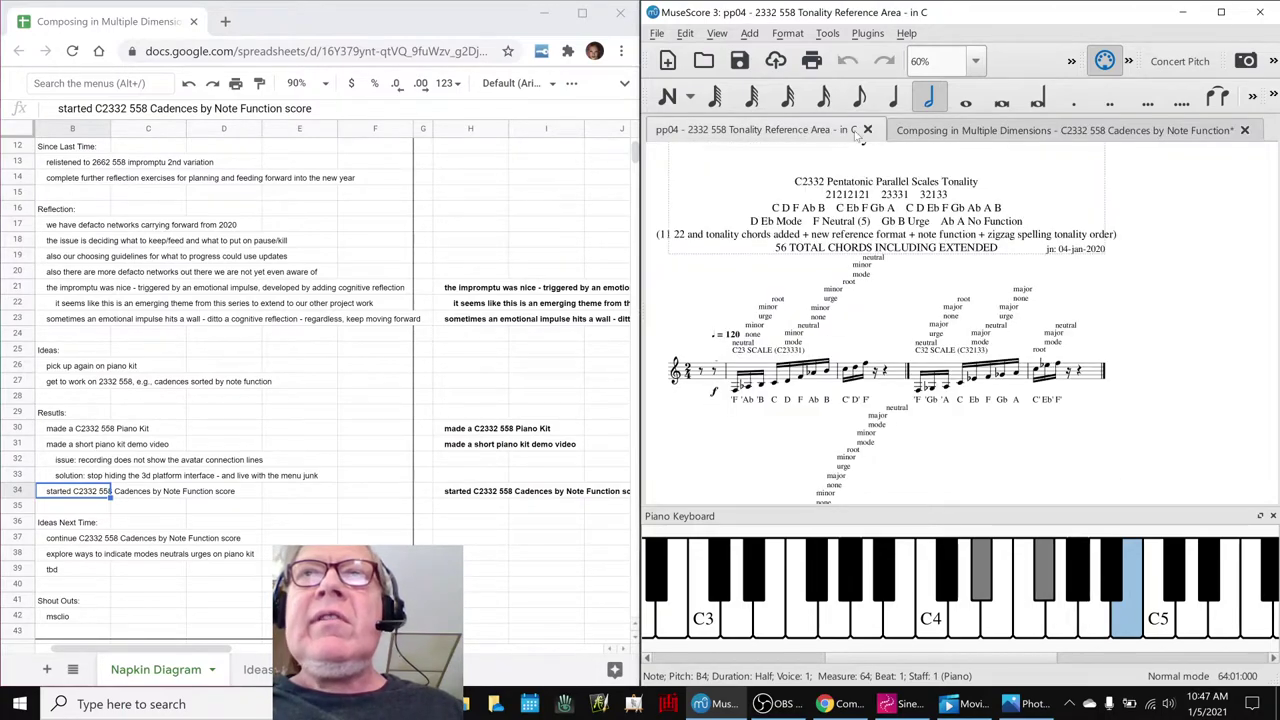
Switch to the Cadences score and play it from measure 2 down to the RESUME HERE marker.
{"action": "left_click", "coordinate": [908, 133]}
{"action": "scroll", "coordinate": [885, 360], "scroll_direction": "up", "scroll_amount": 5}
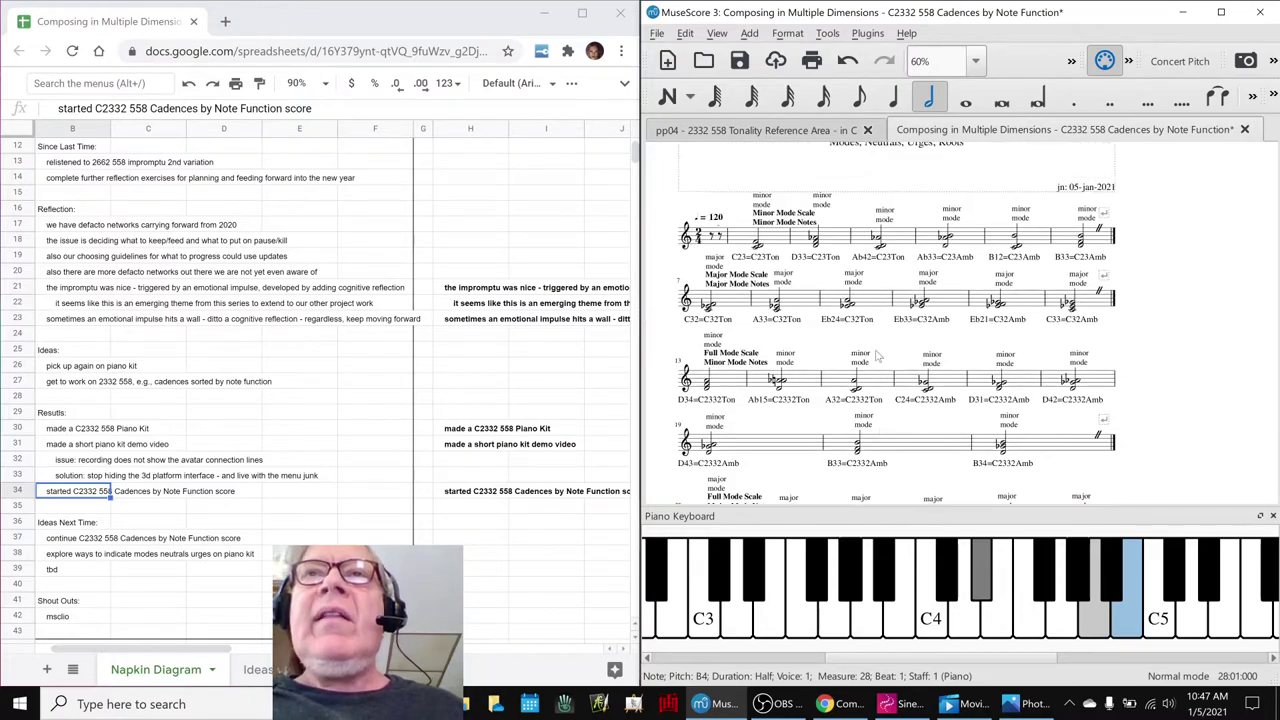
{"action": "scroll", "coordinate": [877, 355], "scroll_direction": "up", "scroll_amount": 2}
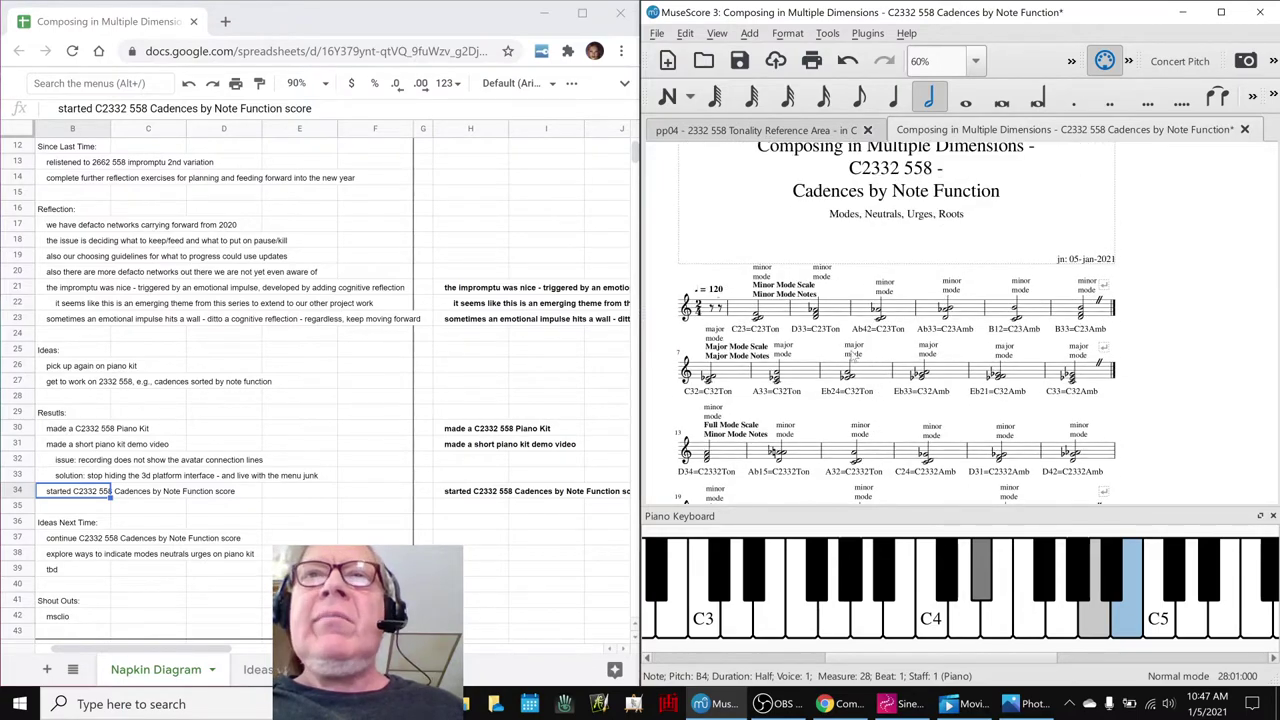
{"action": "left_click", "coordinate": [772, 313]}
{"action": "key", "text": "space"}
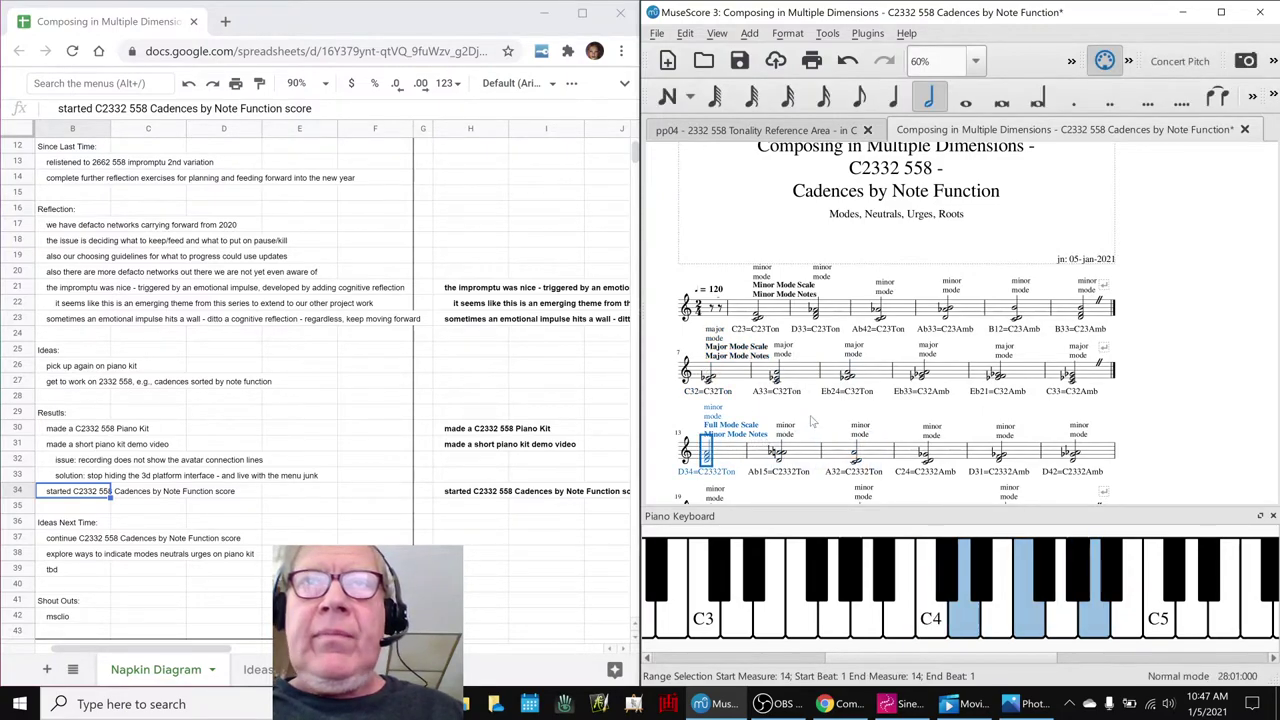
{"action": "scroll", "coordinate": [830, 410], "scroll_direction": "down", "scroll_amount": 3}
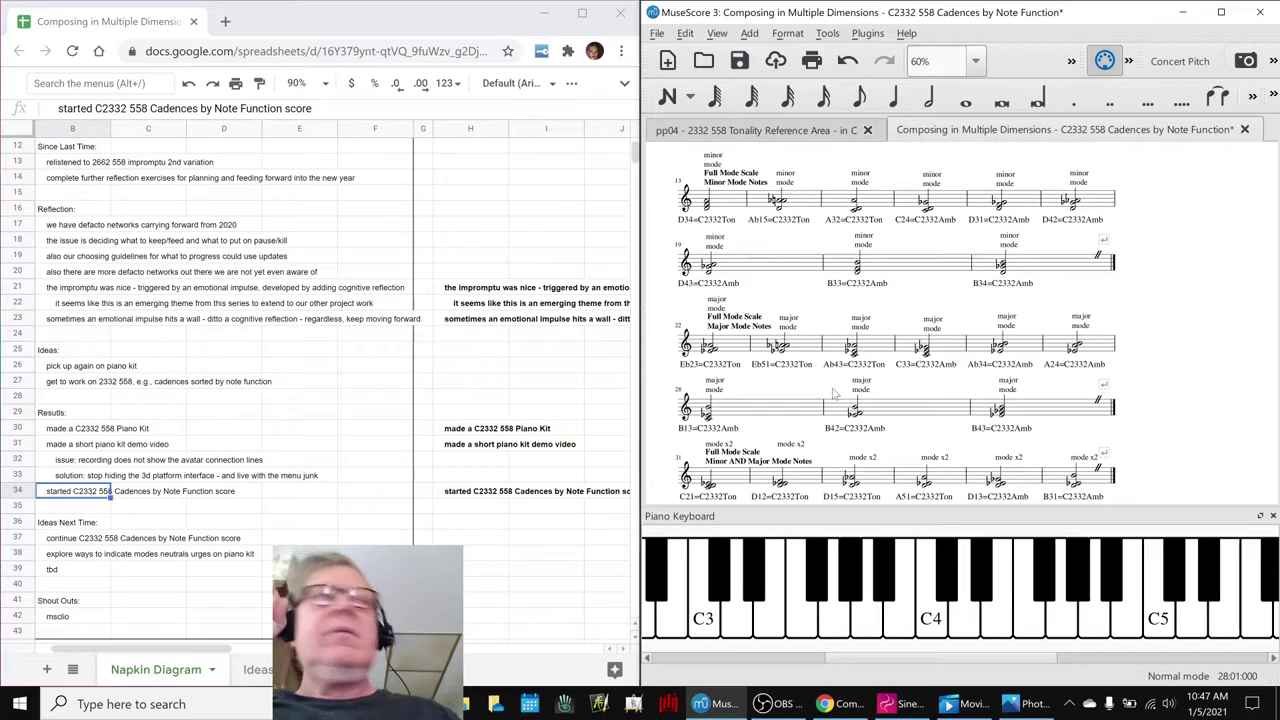
{"action": "scroll", "coordinate": [1190, 335], "scroll_direction": "down", "scroll_amount": 2}
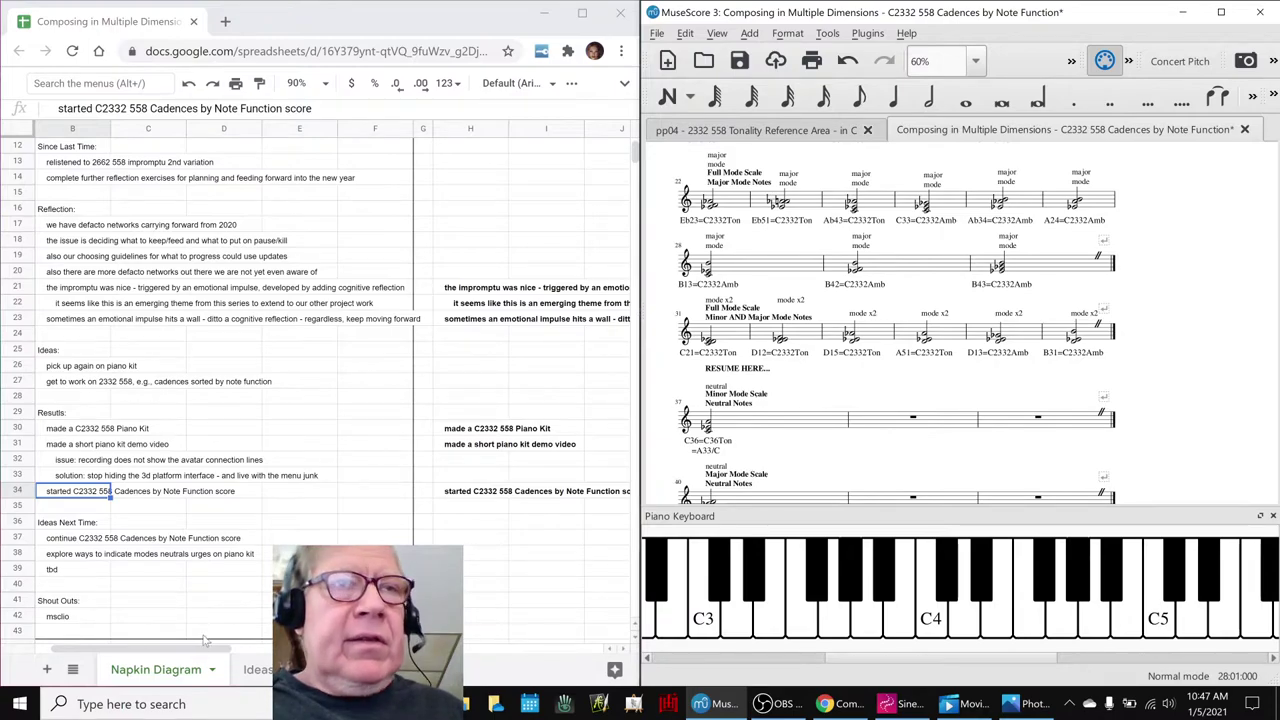
{"action": "left_click_drag", "start_coordinate": [203, 645], "coordinate": [185, 645]}
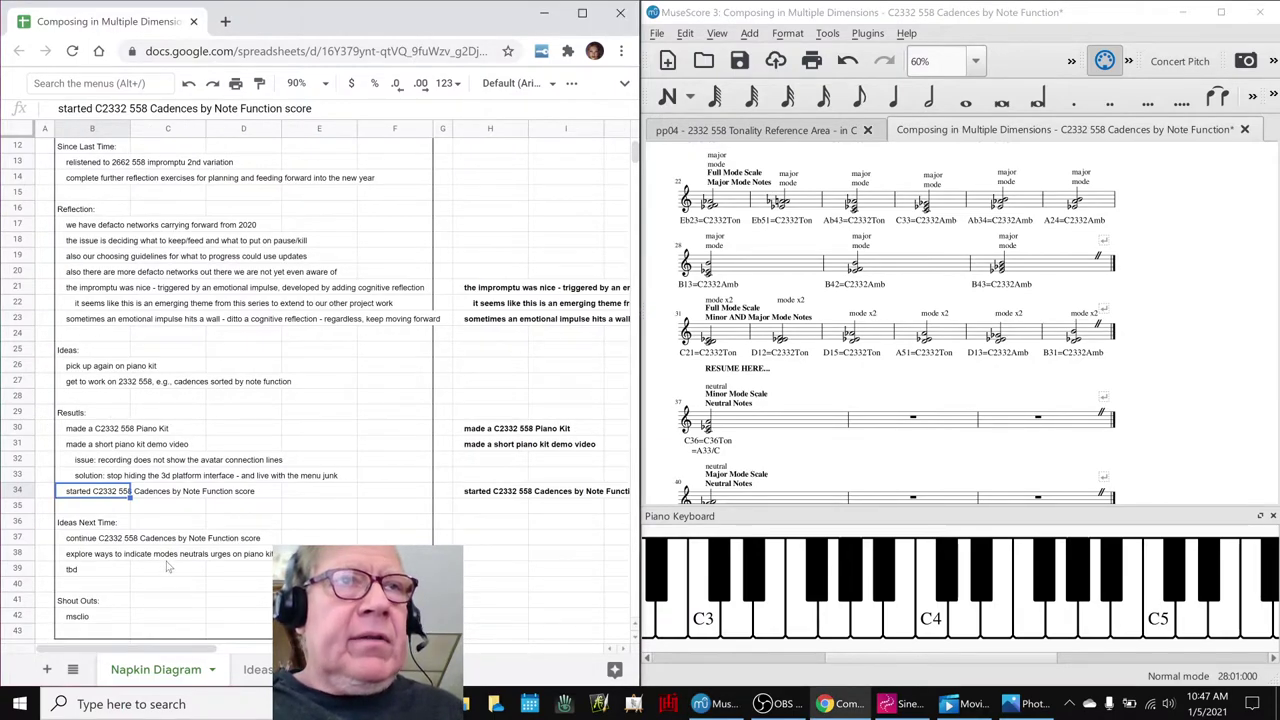
{"action": "scroll", "coordinate": [168, 567], "scroll_direction": "down", "scroll_amount": 5}
{"action": "left_click", "coordinate": [75, 322]}
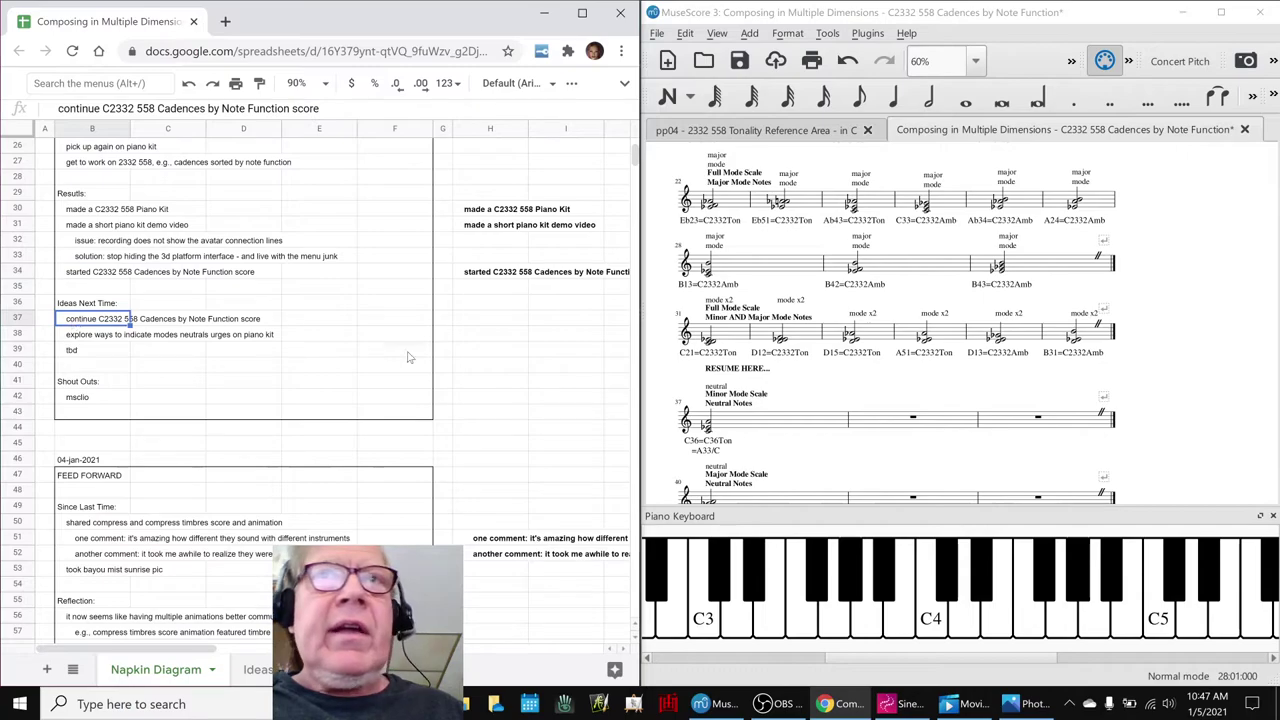
{"action": "left_click", "coordinate": [737, 368]}
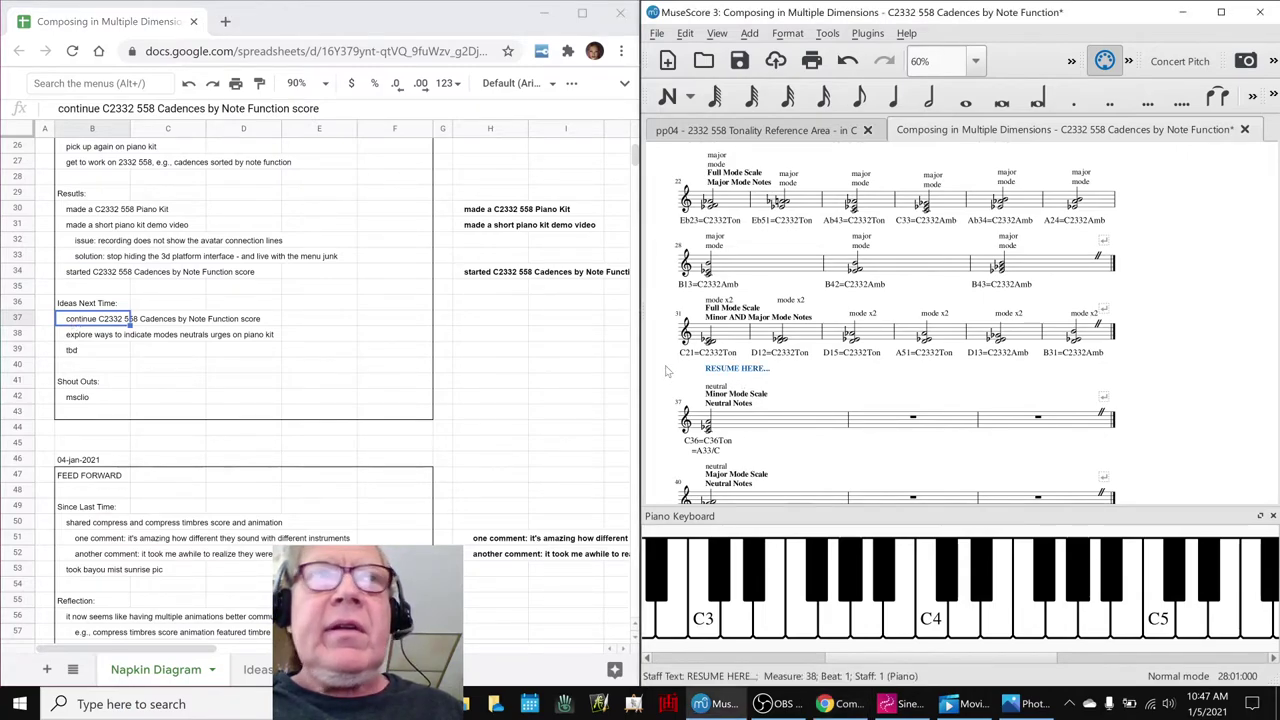
{"action": "left_click", "coordinate": [93, 340]}
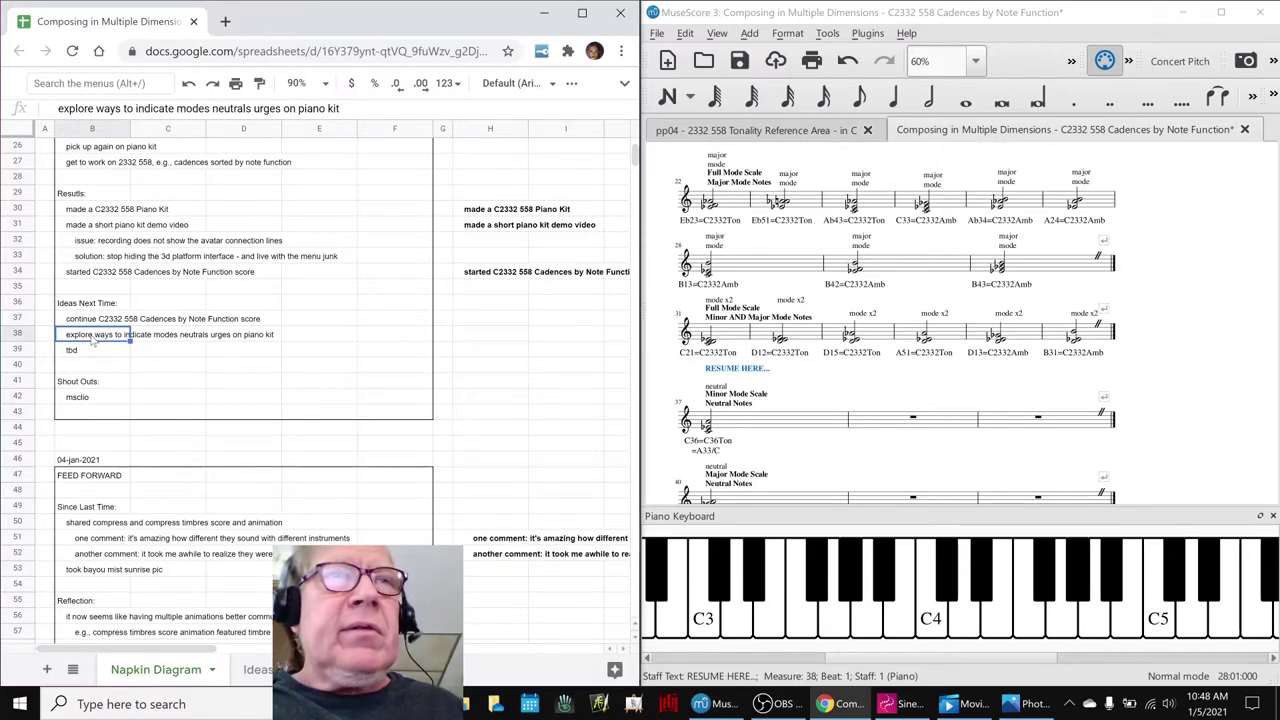
{"action": "left_click", "coordinate": [1005, 705]}
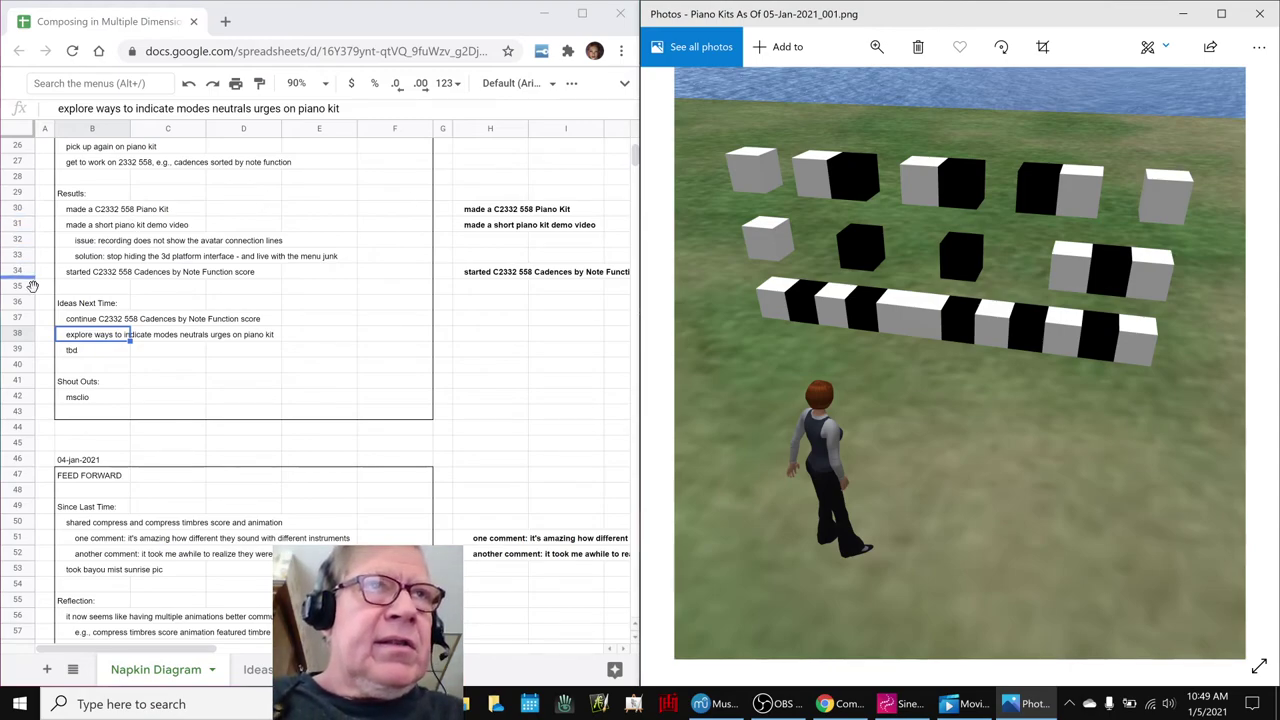
Select the tbd entry in cell B39 of the log, then bring OBS Studio forward.
{"action": "left_click", "coordinate": [78, 352]}
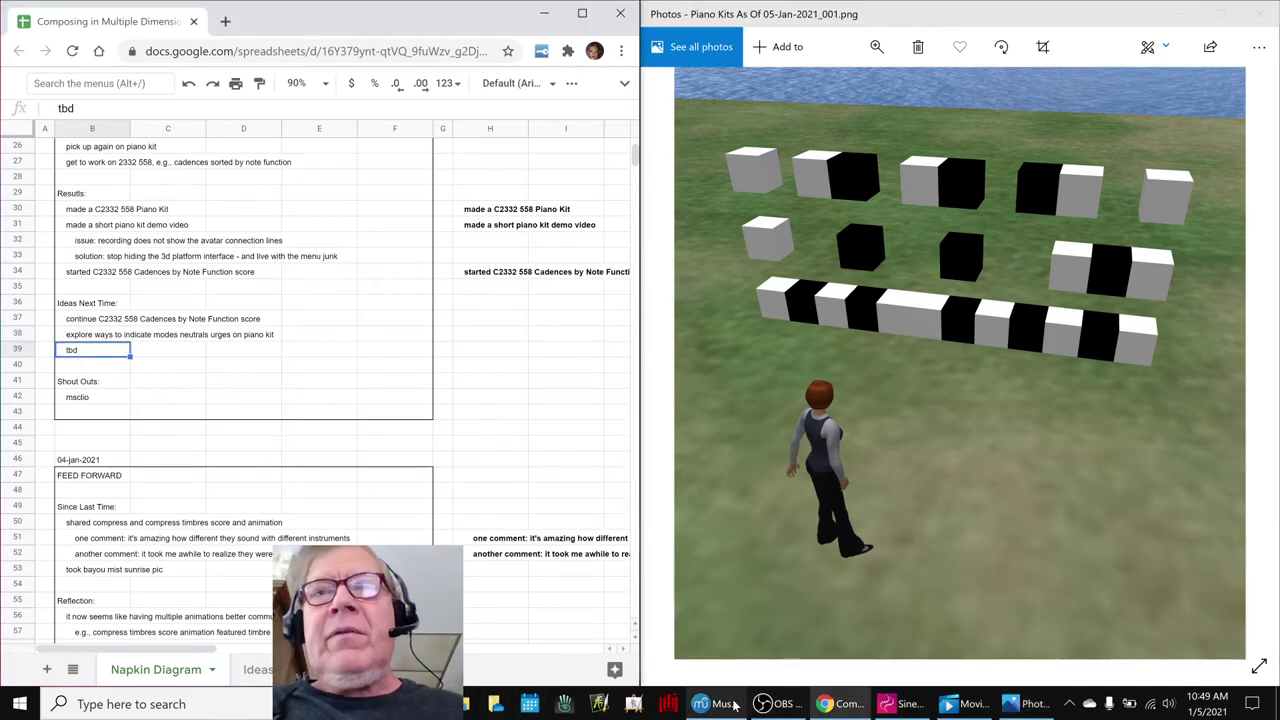
{"action": "left_click", "coordinate": [775, 704]}
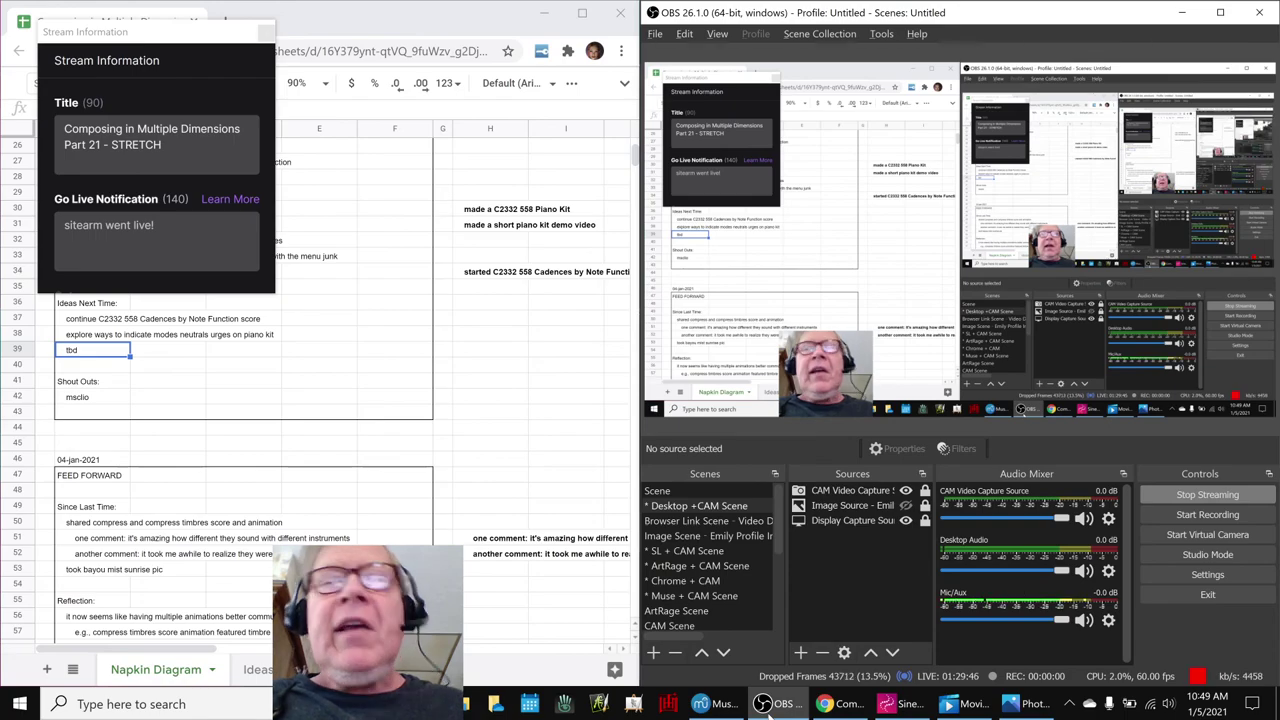